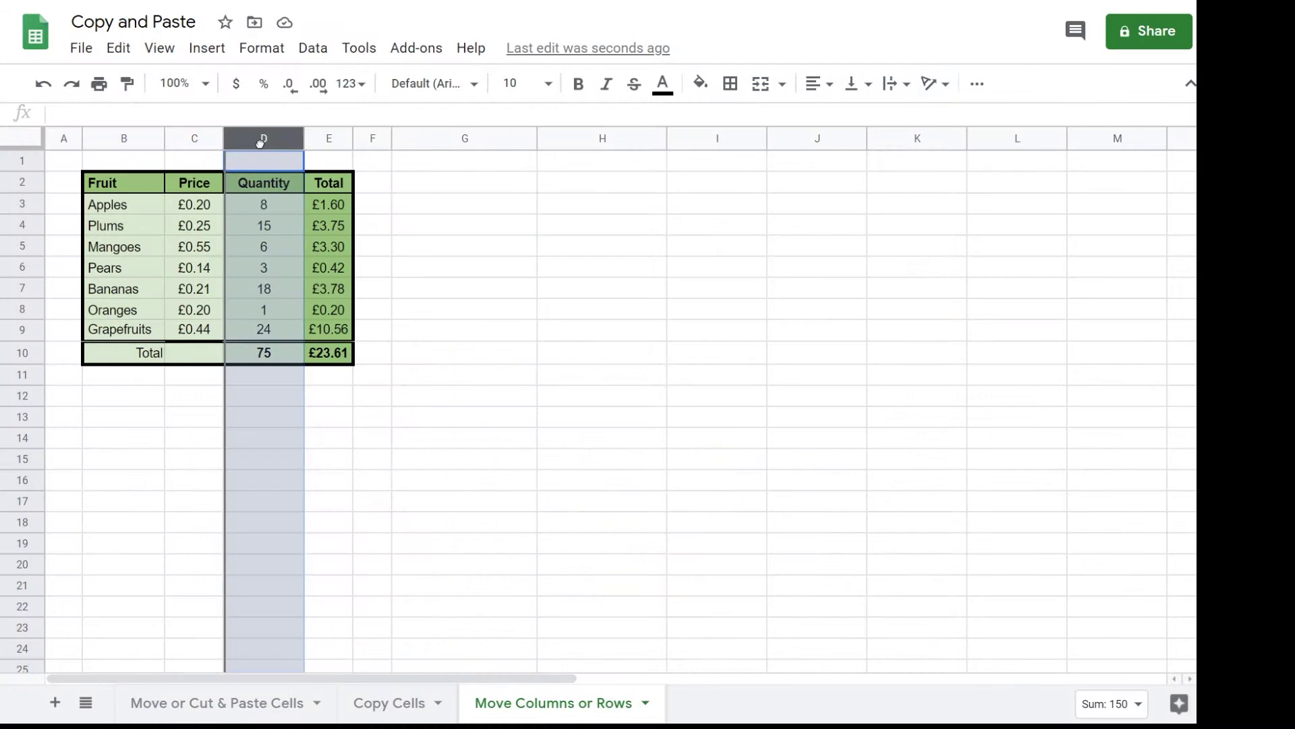
Move the Quantity column, then check that E3's total formula reads =C3*D3 and leave it unchanged.
left_click_drag(260, 142, 525, 186)
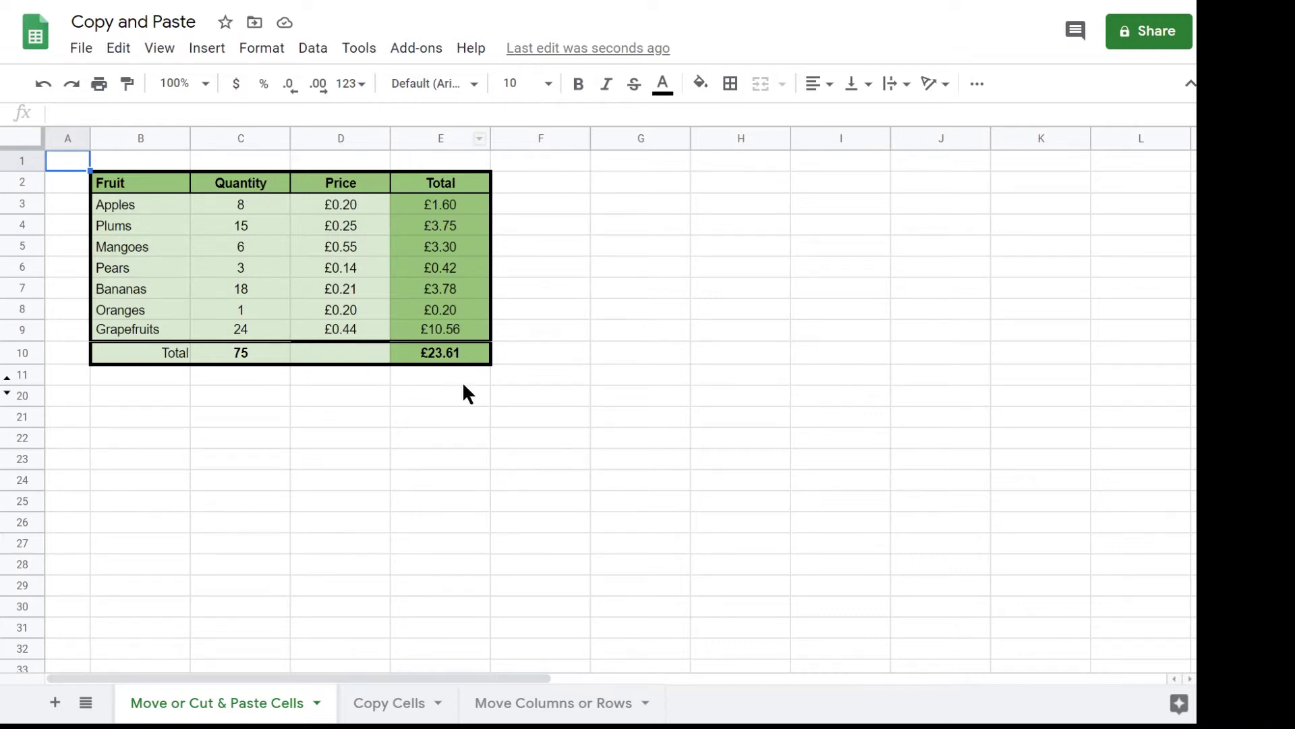
double_click(464, 204)
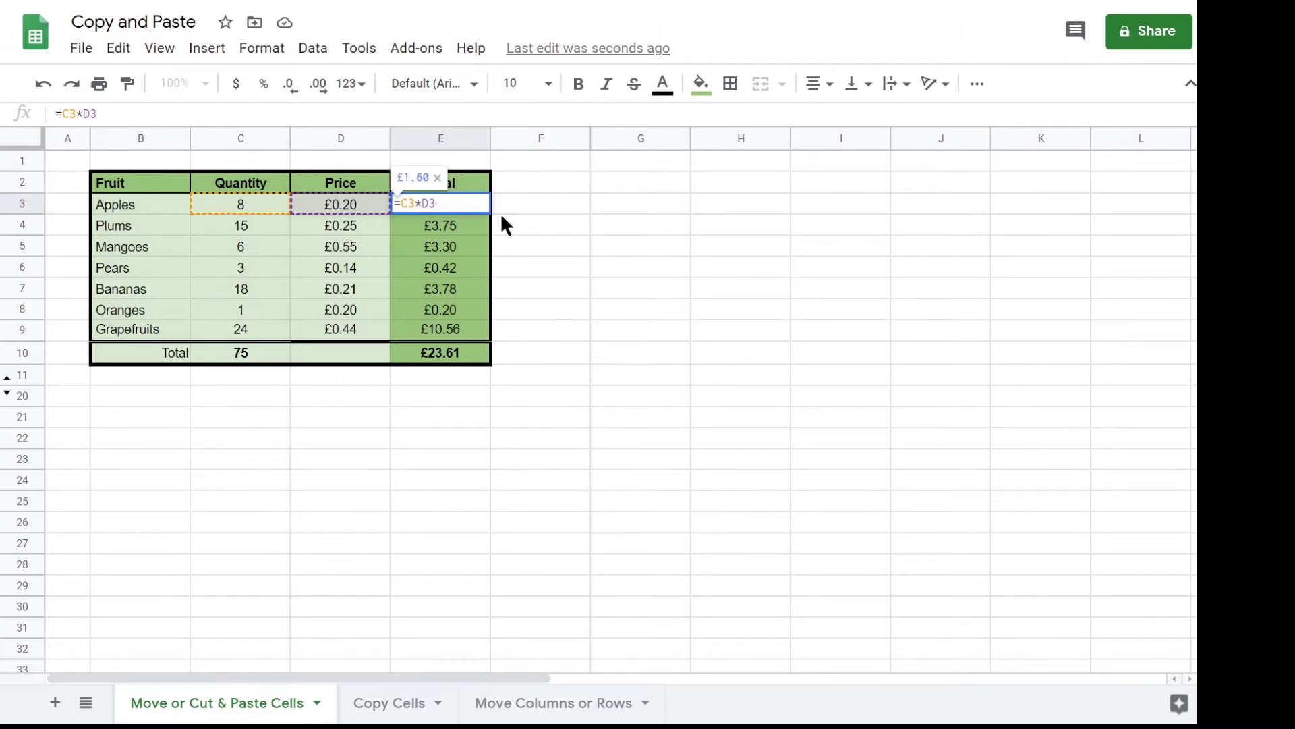
key("Return")
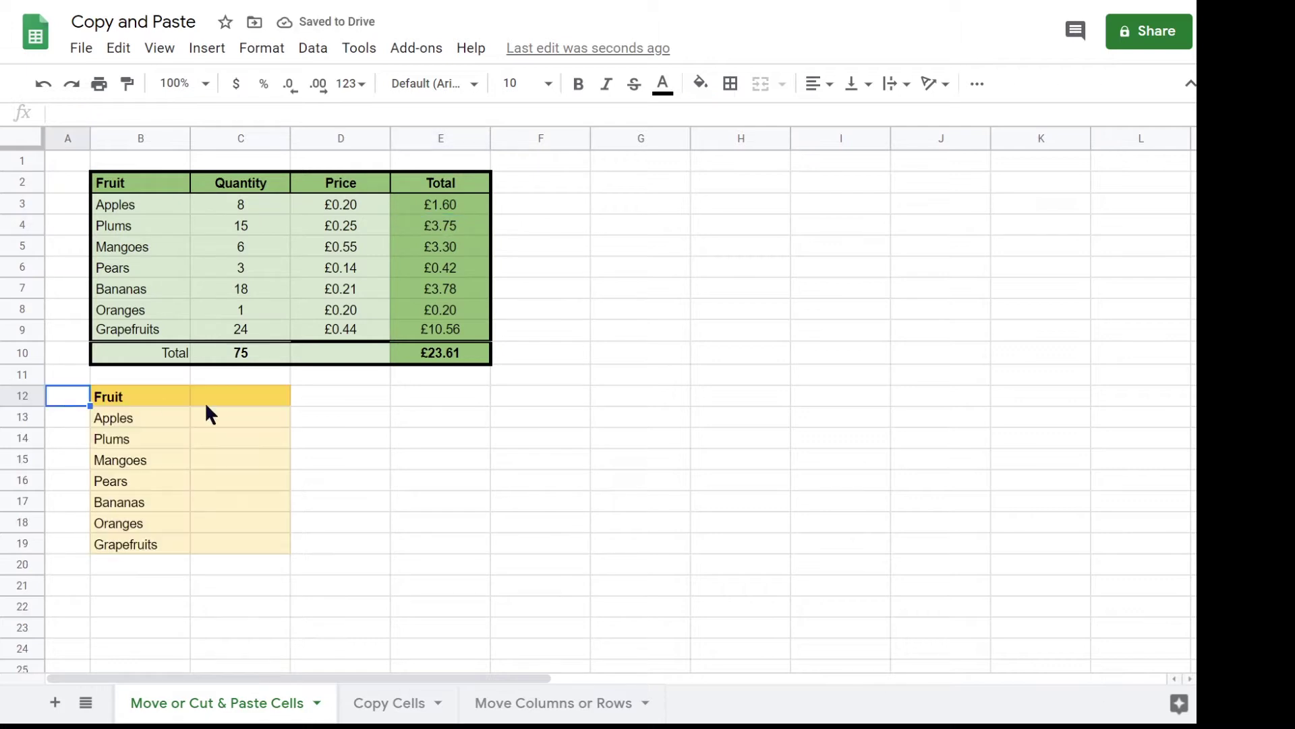
Select the Price values D3:D9 in the fruit table and cut them.
left_click(237, 425)
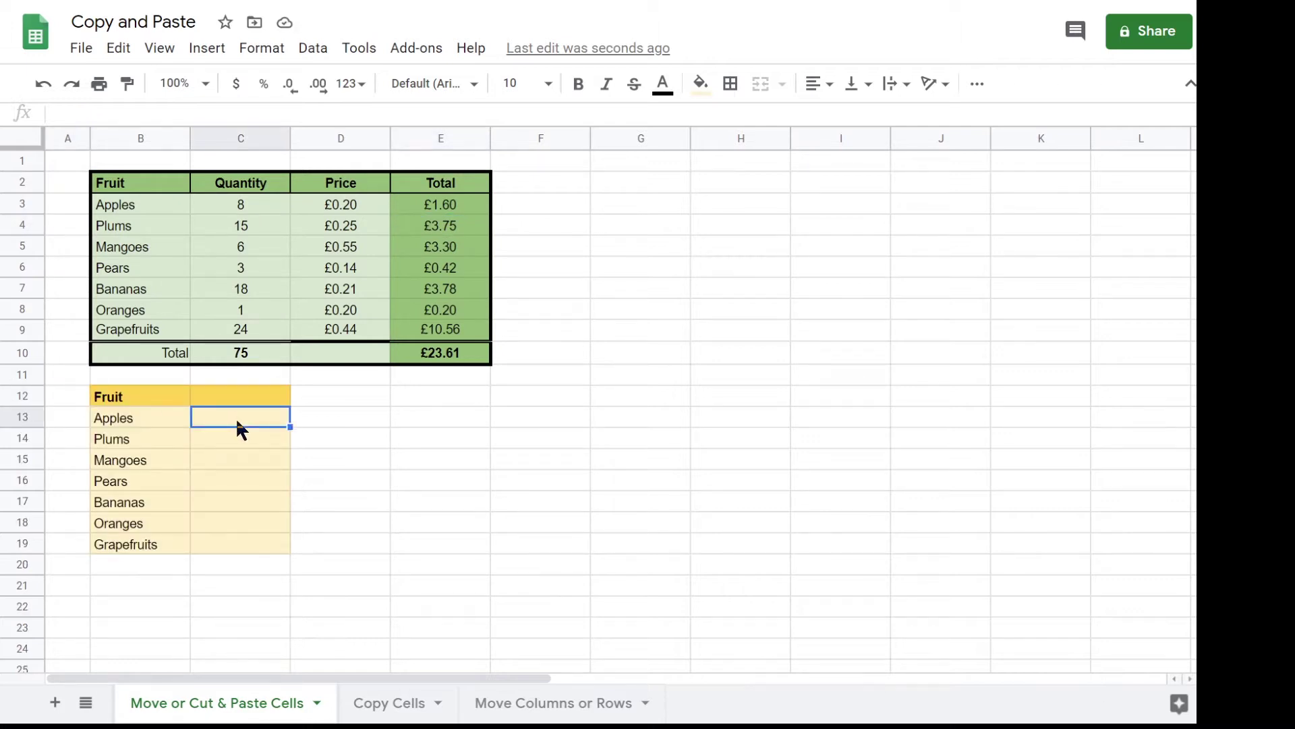
left_click(341, 211)
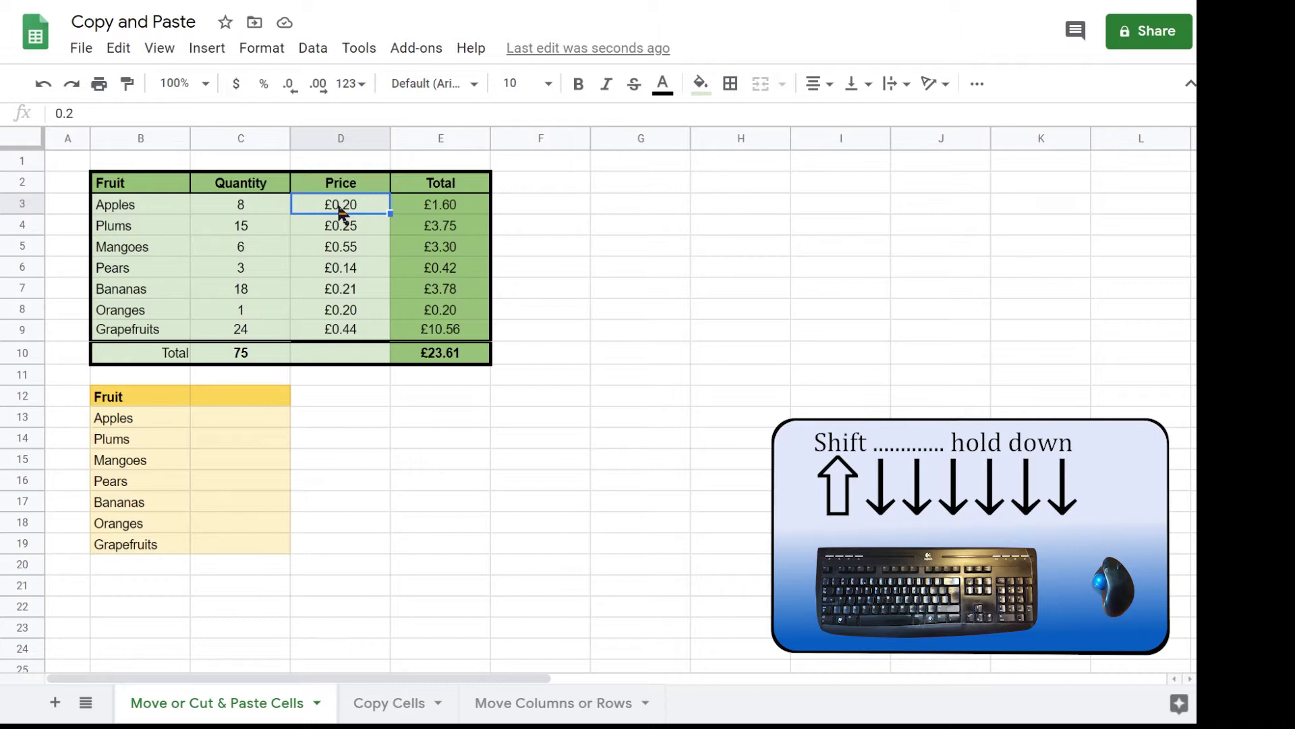
key("shift+Down")
key("shift+Down")
key("shift+Down")
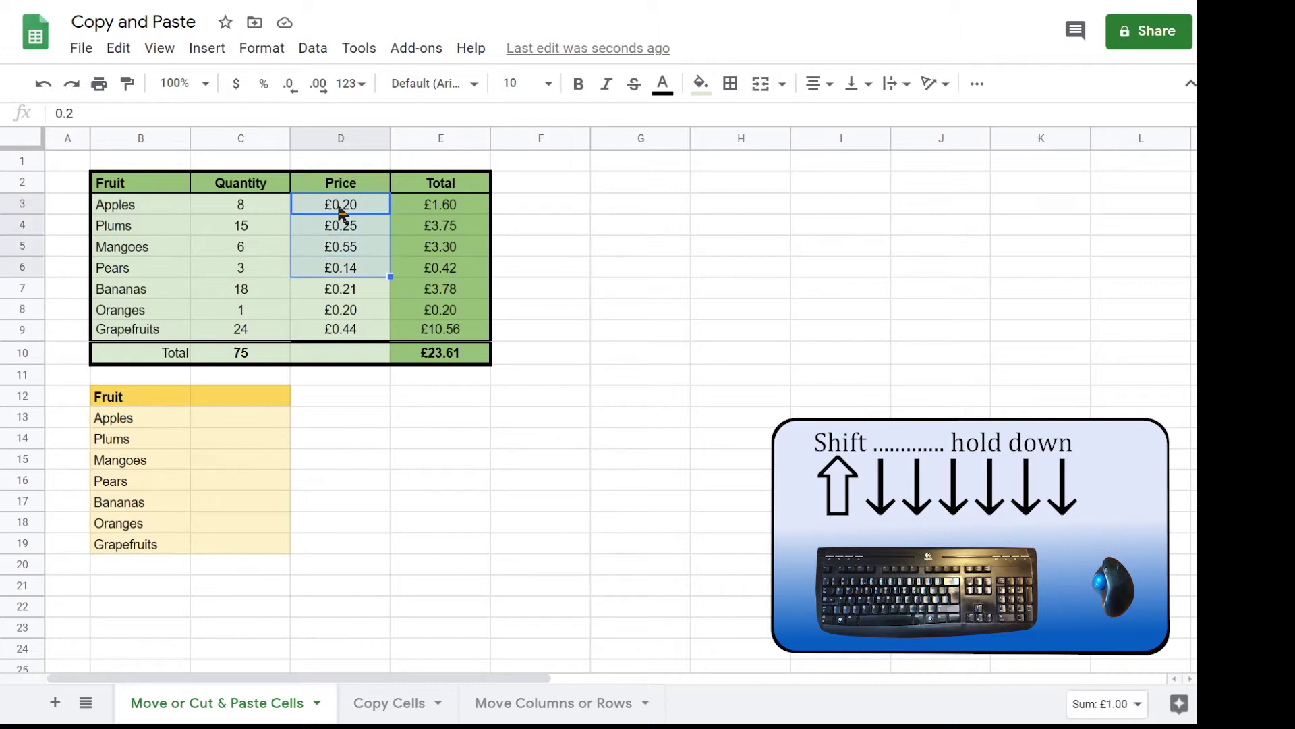
key("shift+Down")
key("shift+Down")
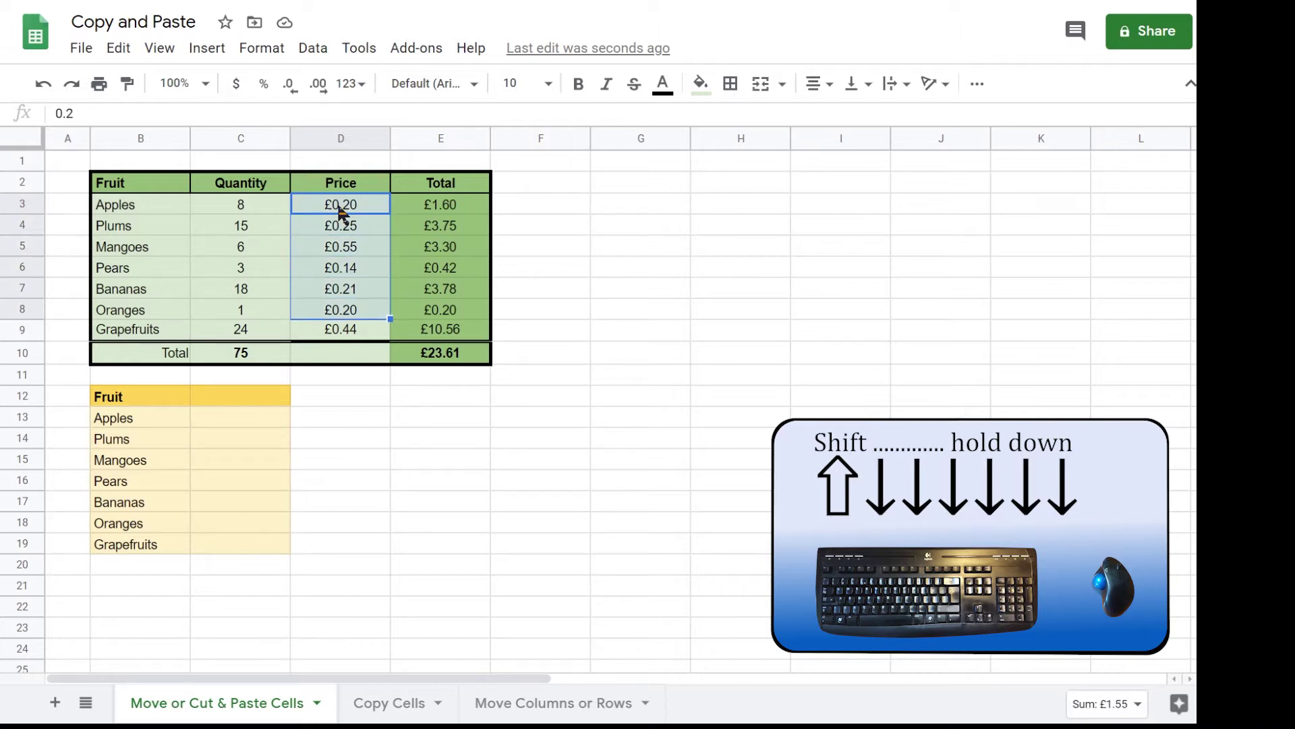
key("shift+Down")
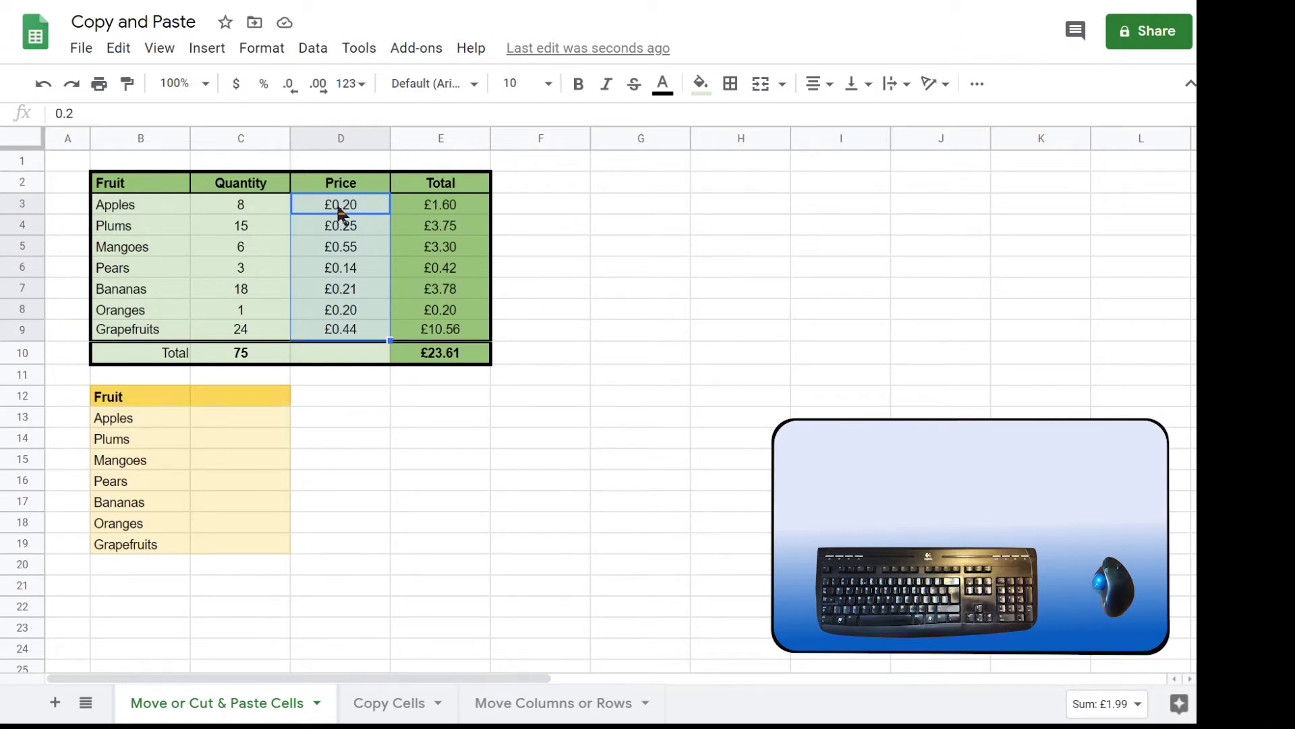
right_click(339, 213)
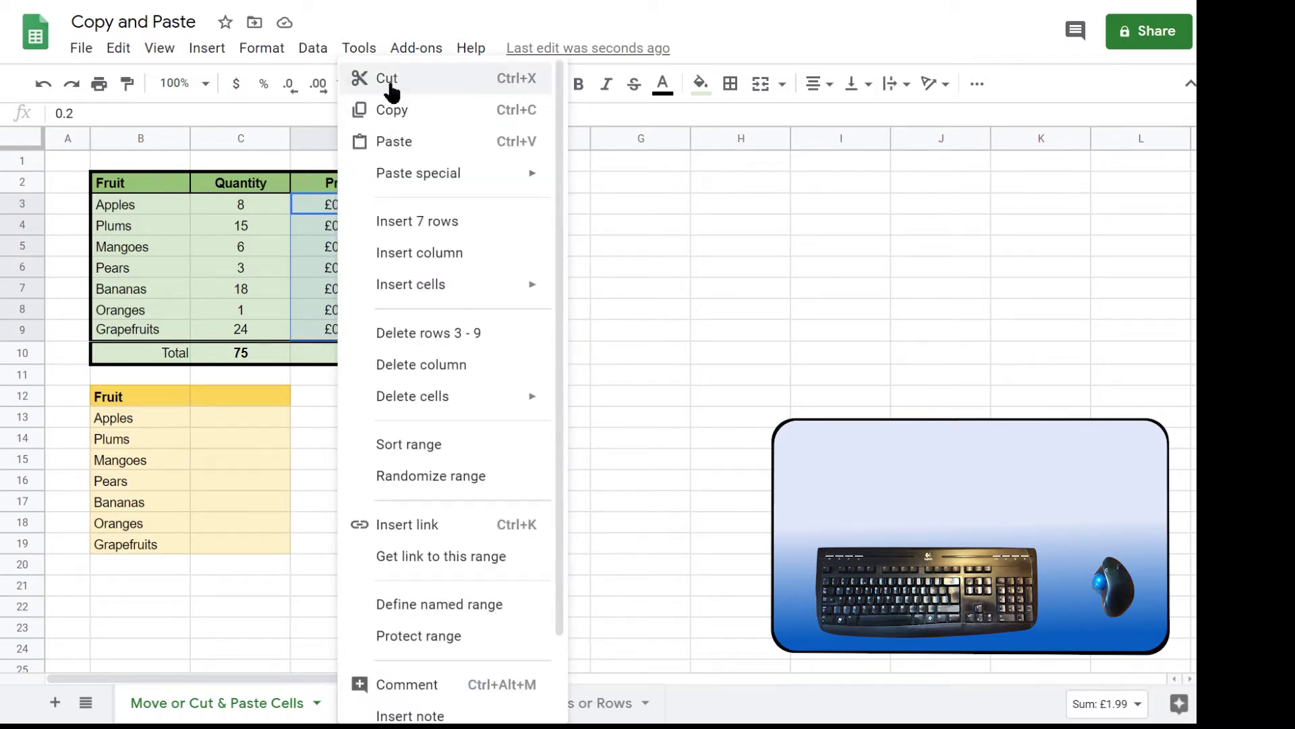
left_click(390, 84)
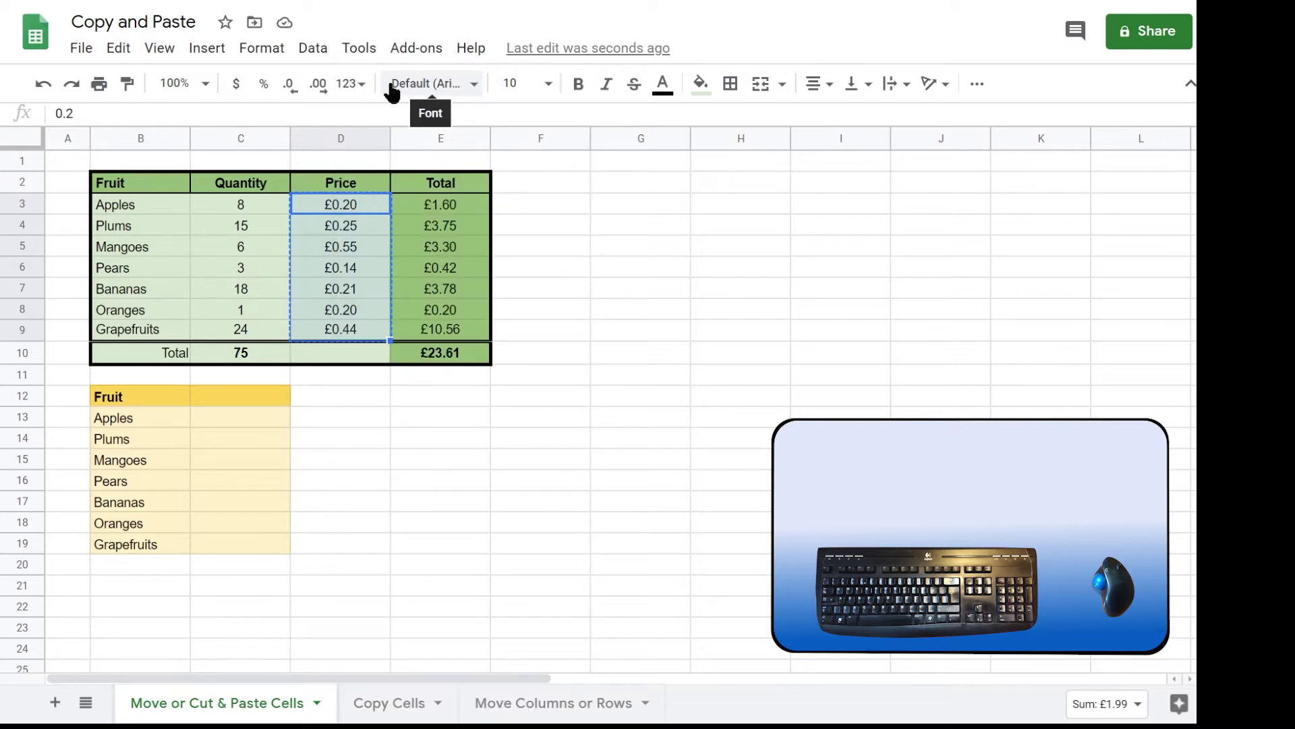
left_click(121, 56)
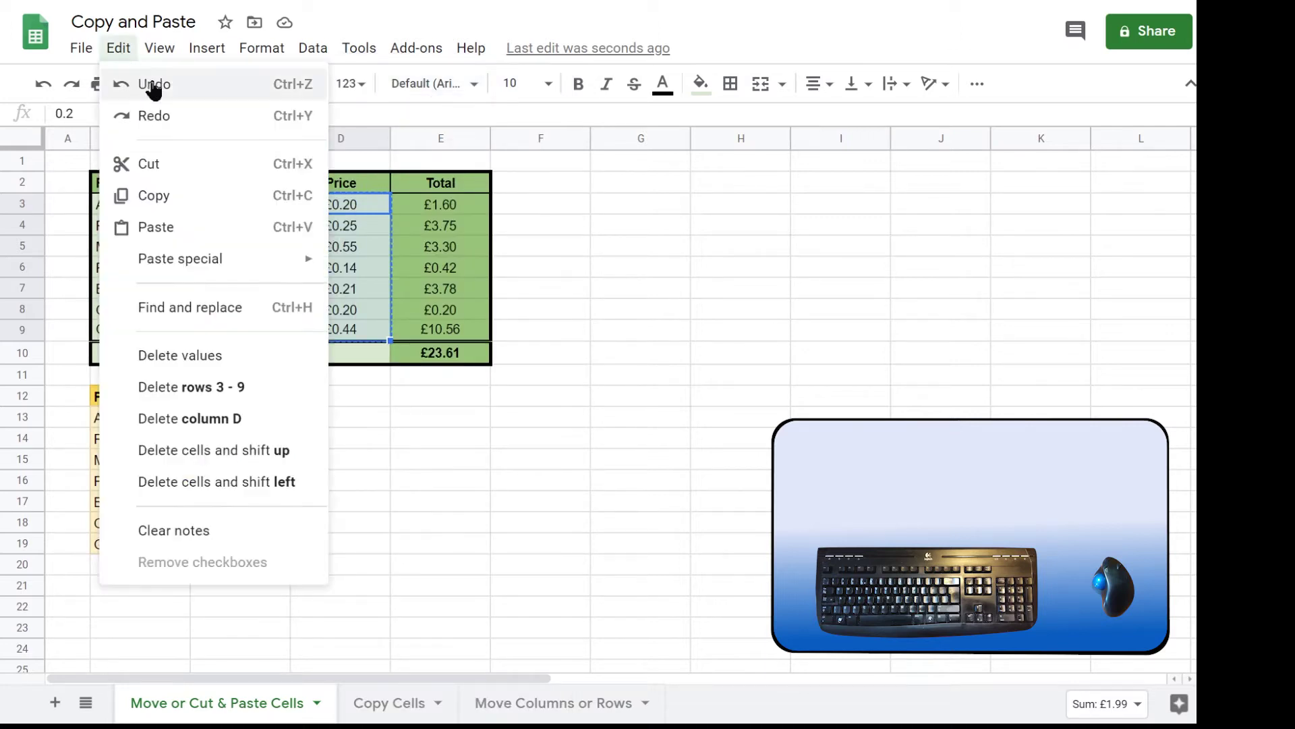
left_click(160, 162)
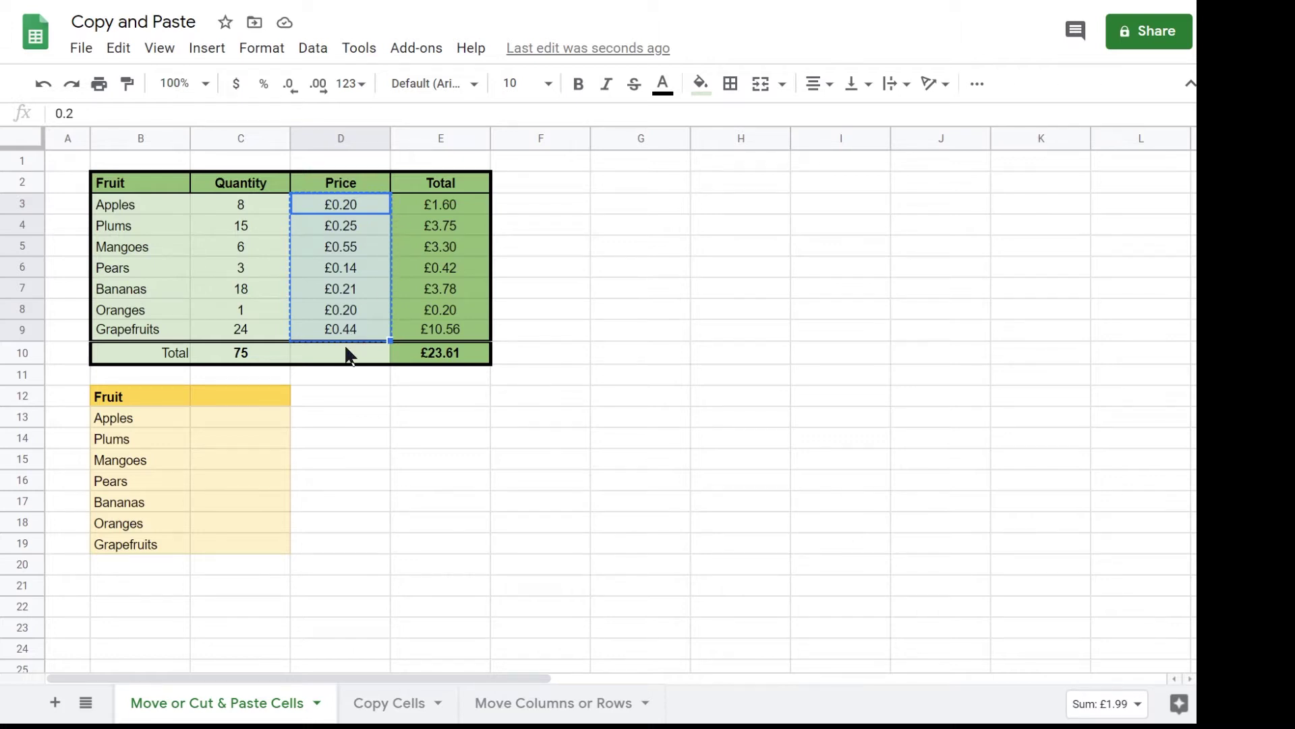
Paste the cut prices into C13:C19 and check that E3 now reads =C3*C13.
left_click(227, 421)
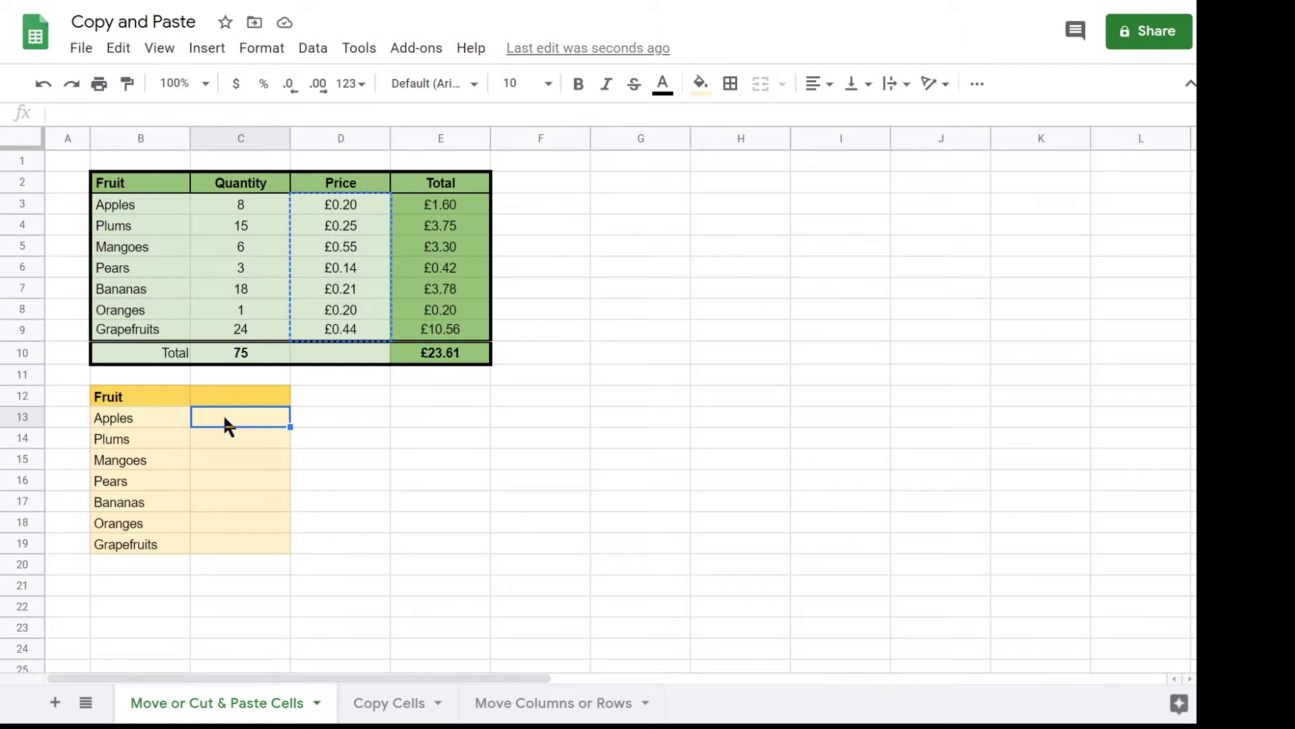
right_click(224, 415)
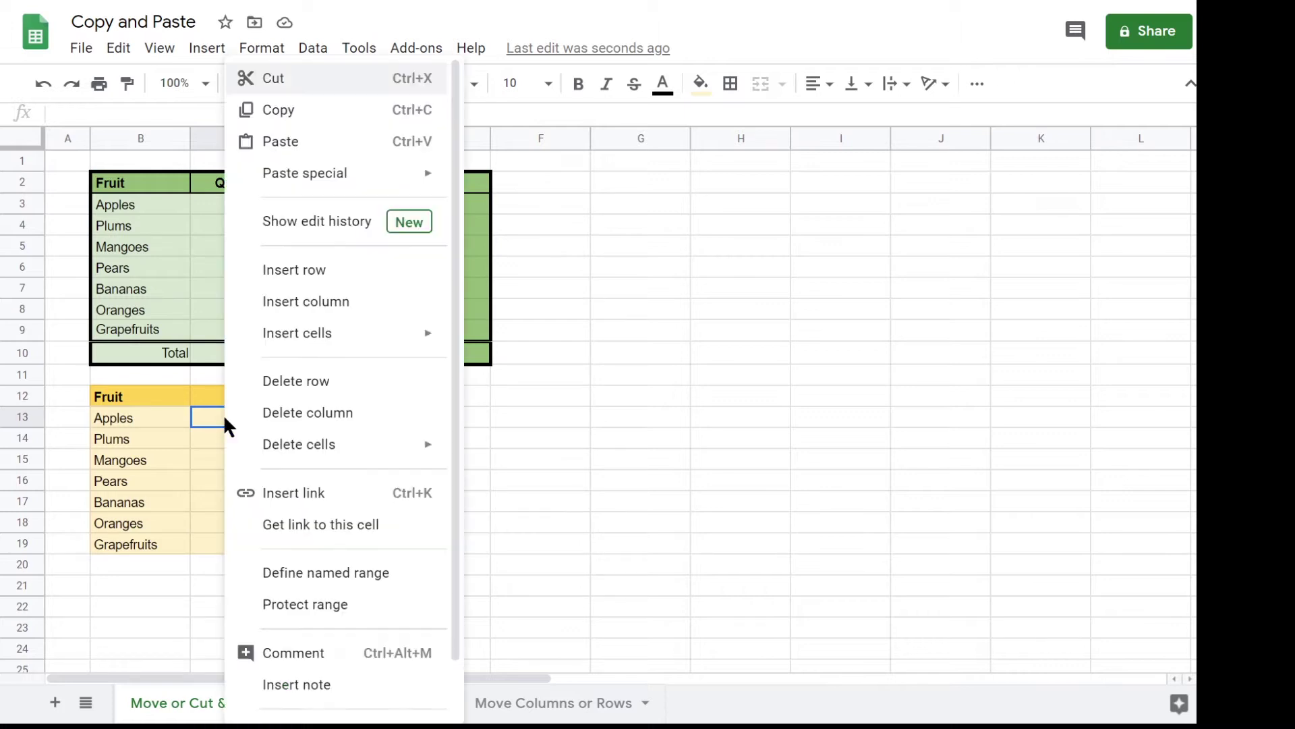
left_click(290, 143)
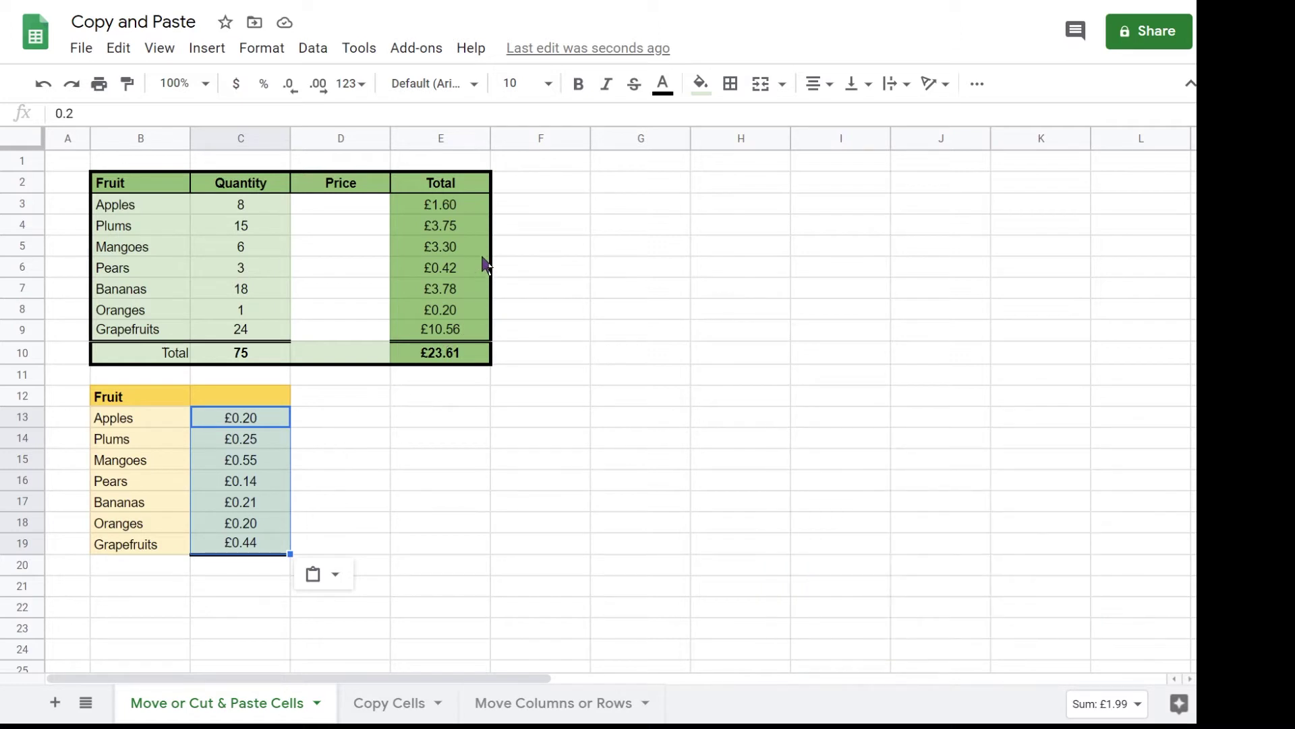
left_click(449, 209)
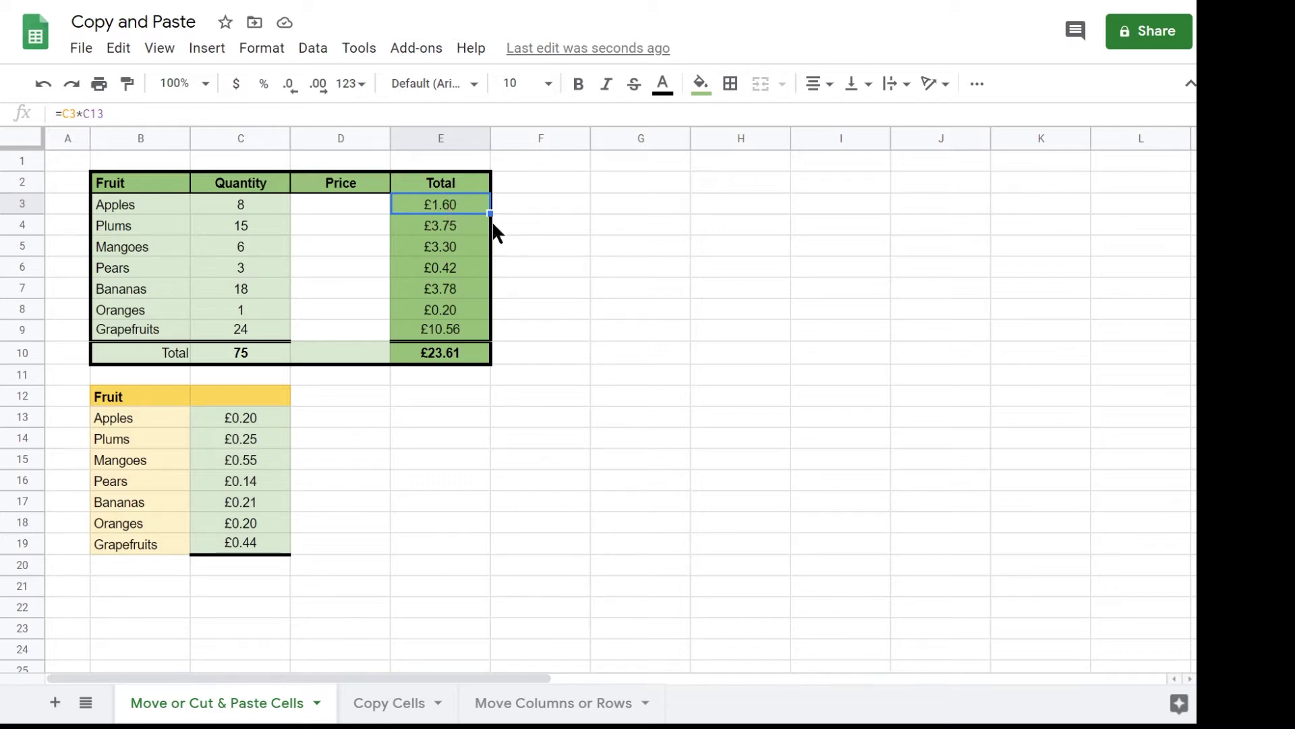
key("F2")
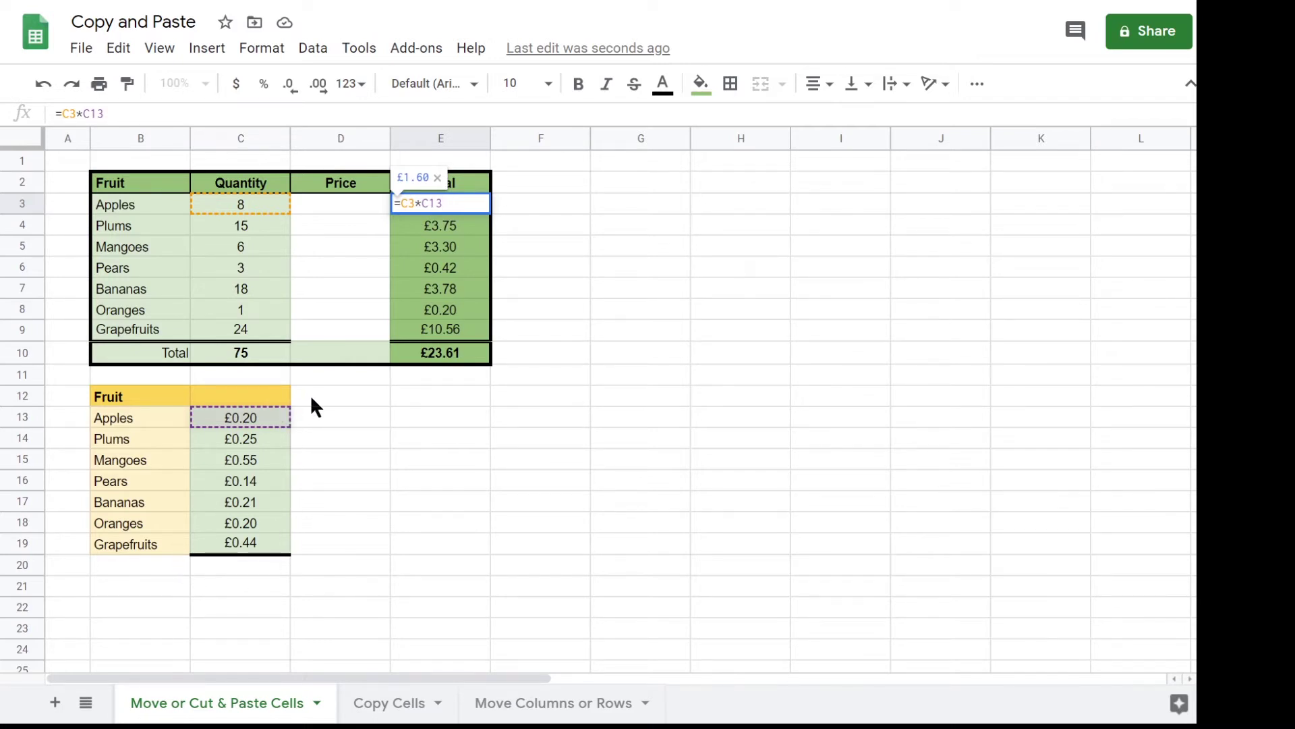
key("Return")
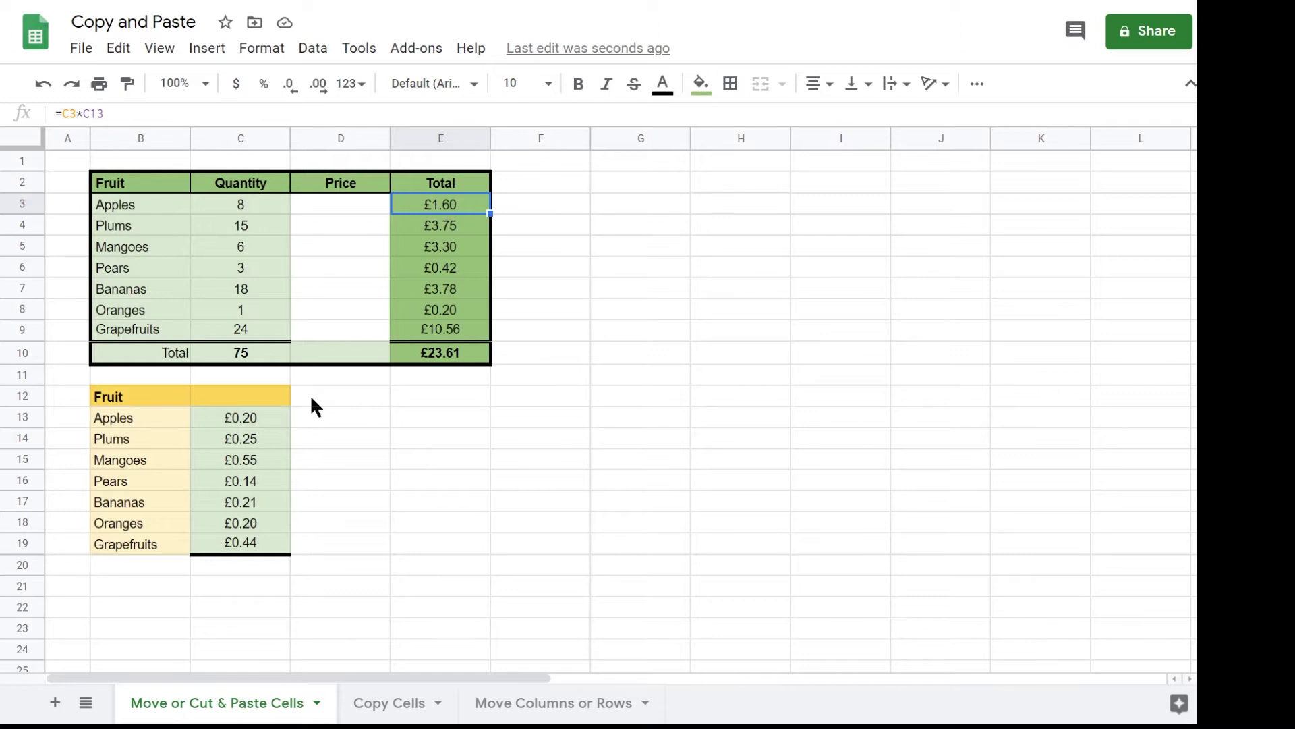
Undo the paste, then cut D3:D9 and drag the price block down into C13:C19.
key("ctrl+z")
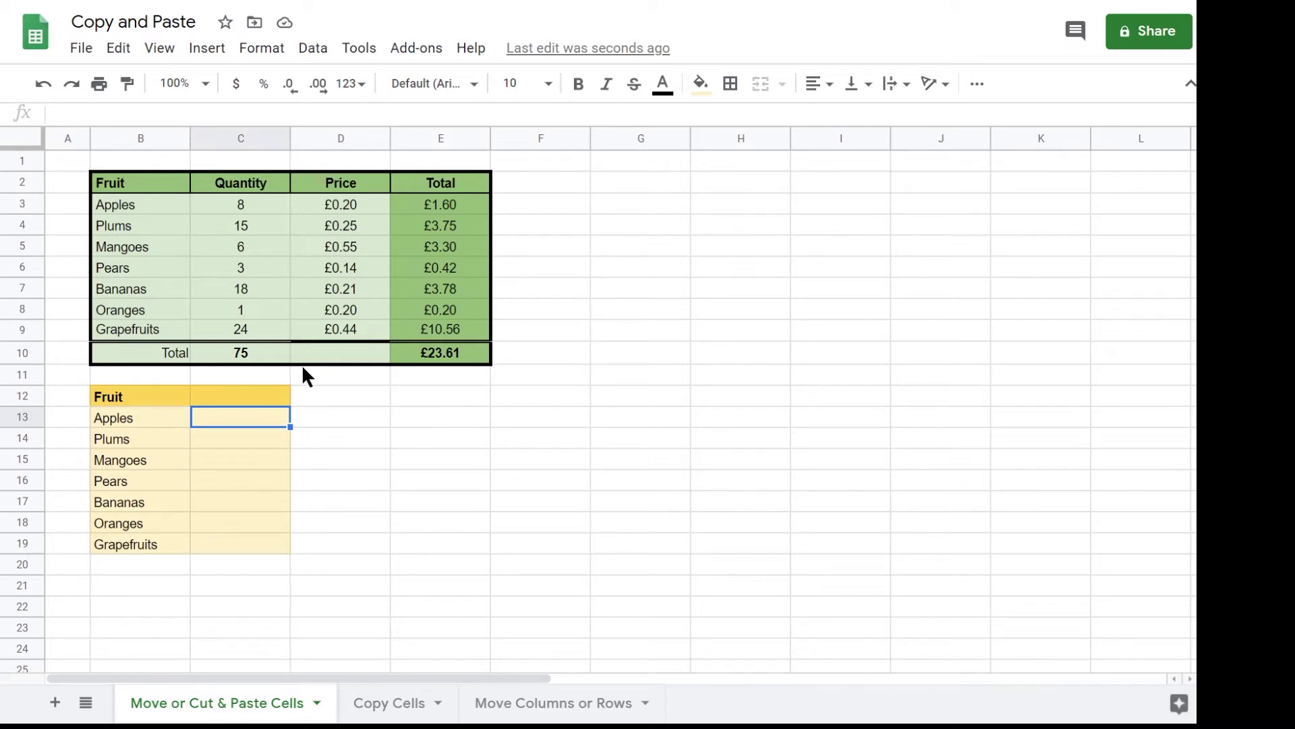
left_click(324, 205)
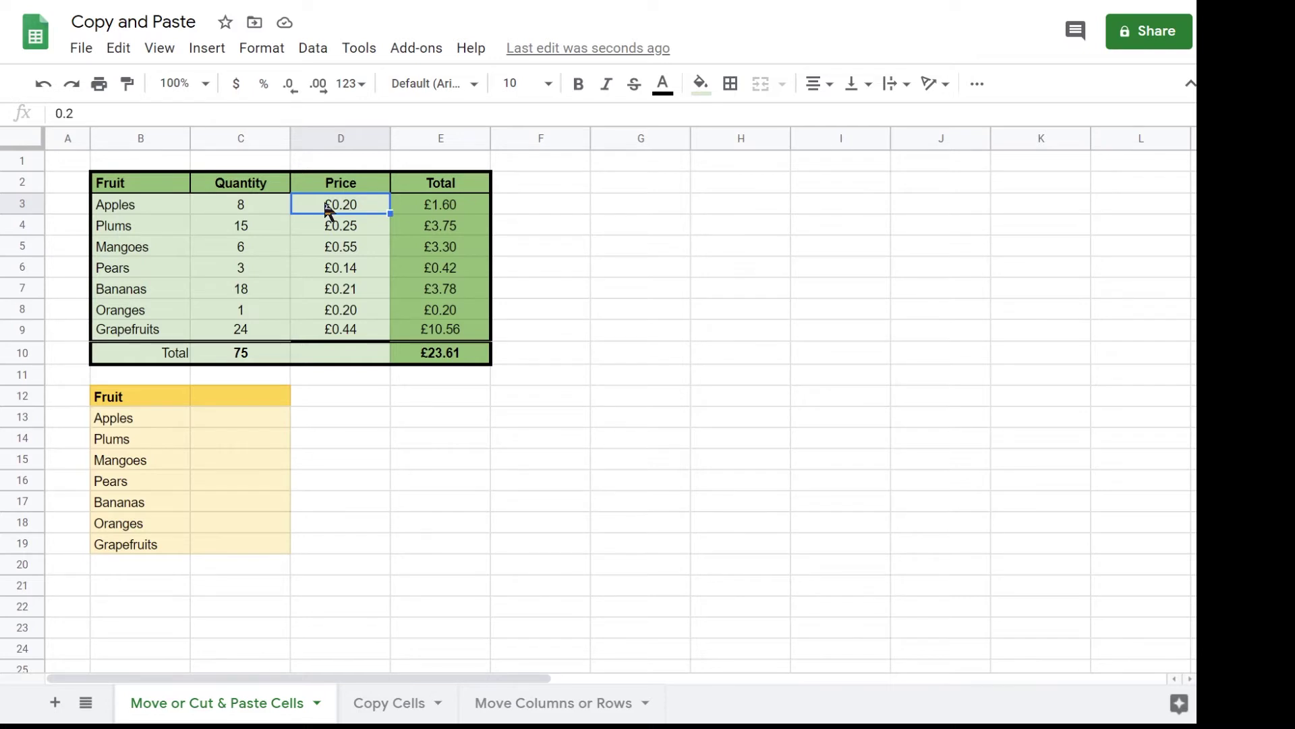
left_click_drag(326, 210, 334, 334)
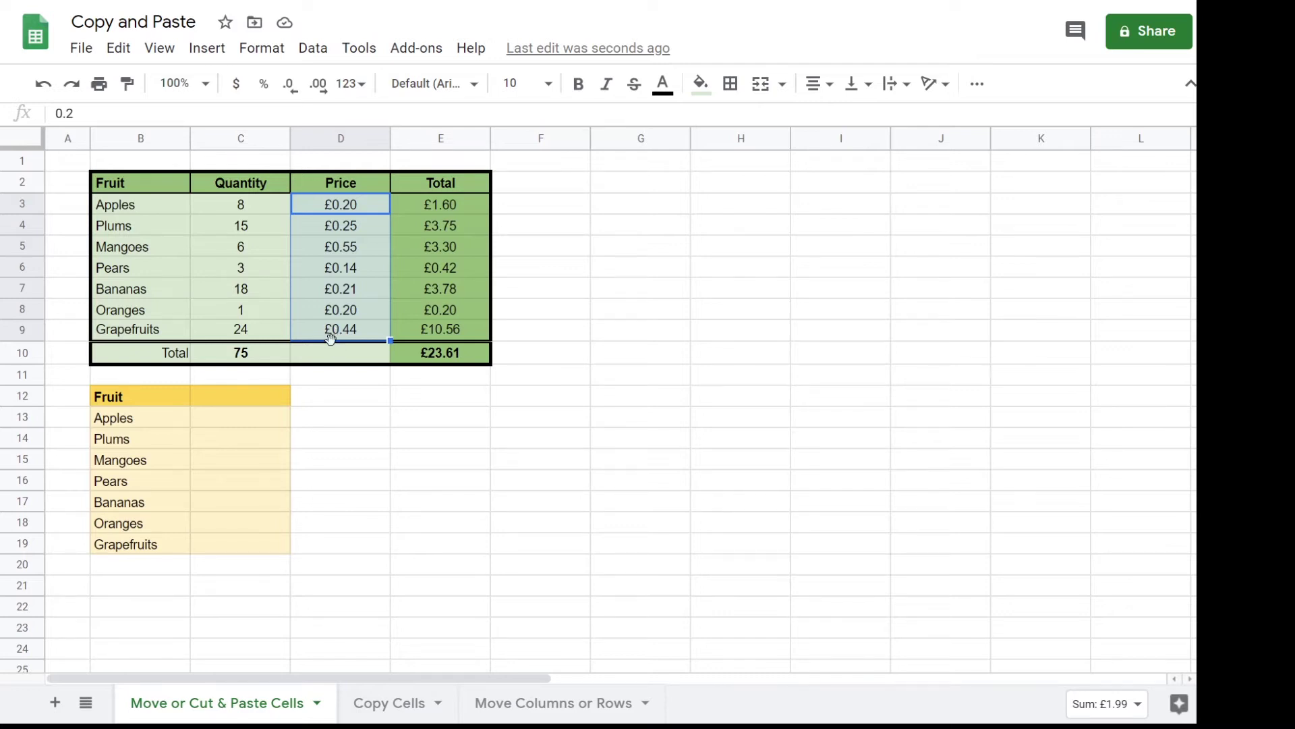
key("ctrl+x")
left_click_drag(331, 341, 288, 547)
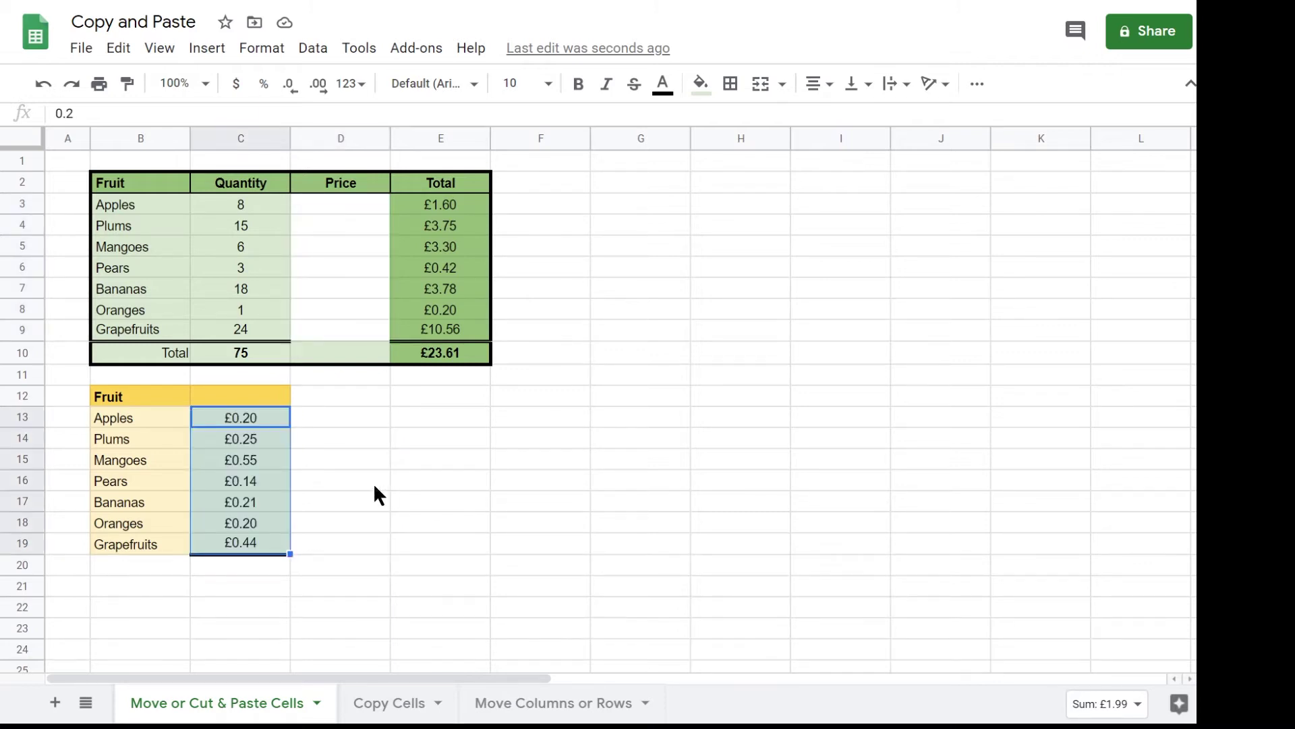
left_click(440, 437)
left_click(118, 48)
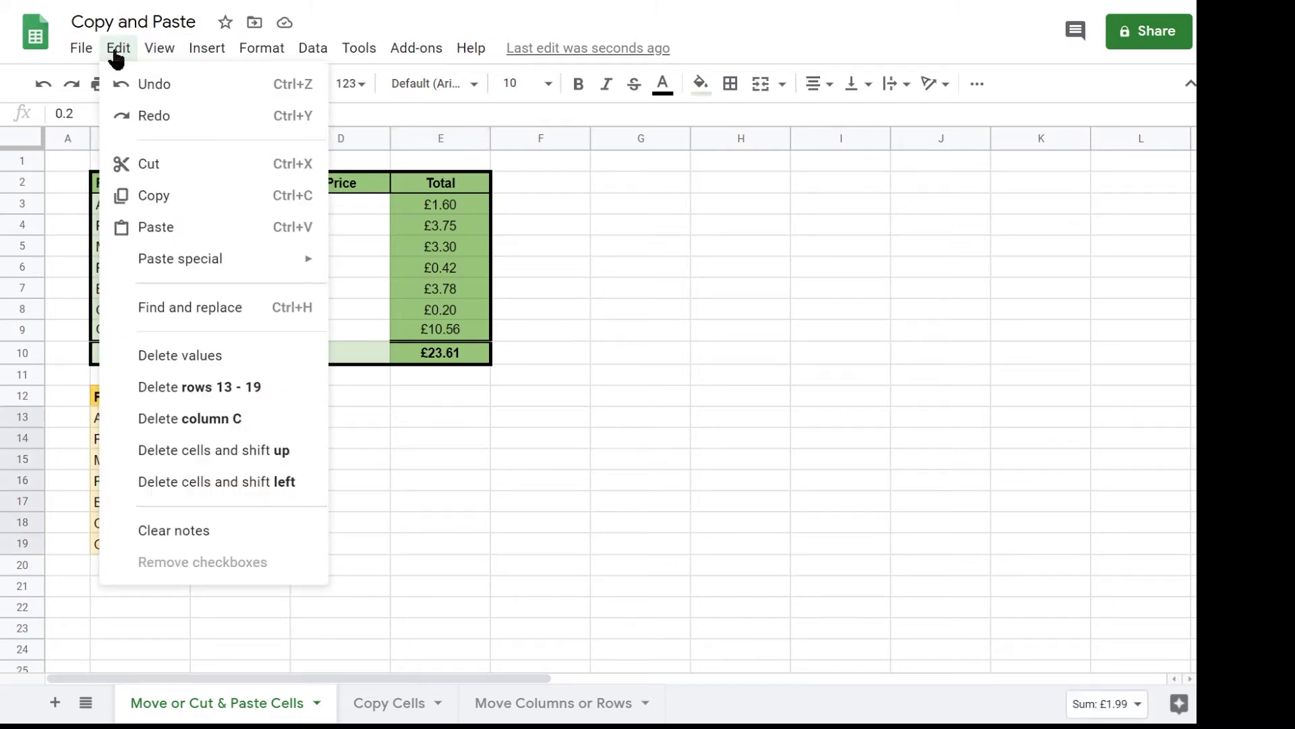
left_click(414, 434)
right_click(424, 435)
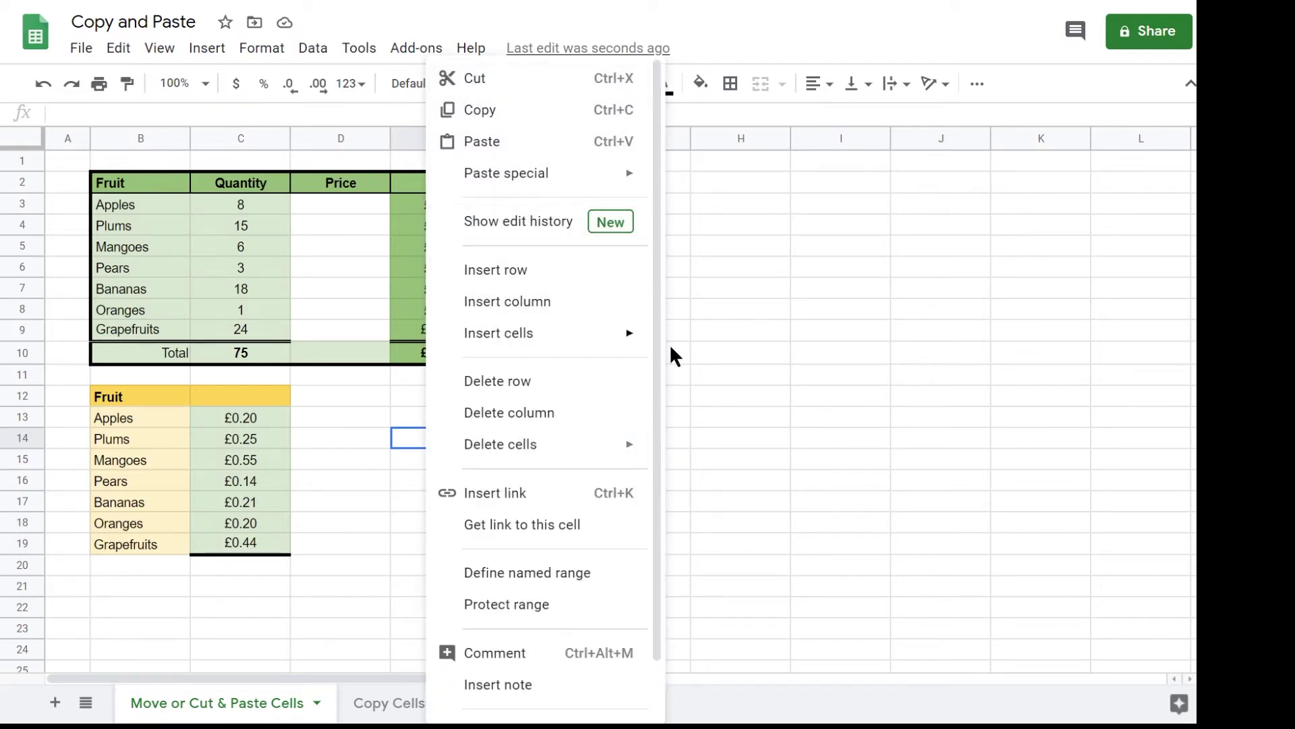
key("Escape")
key("ctrl+y")
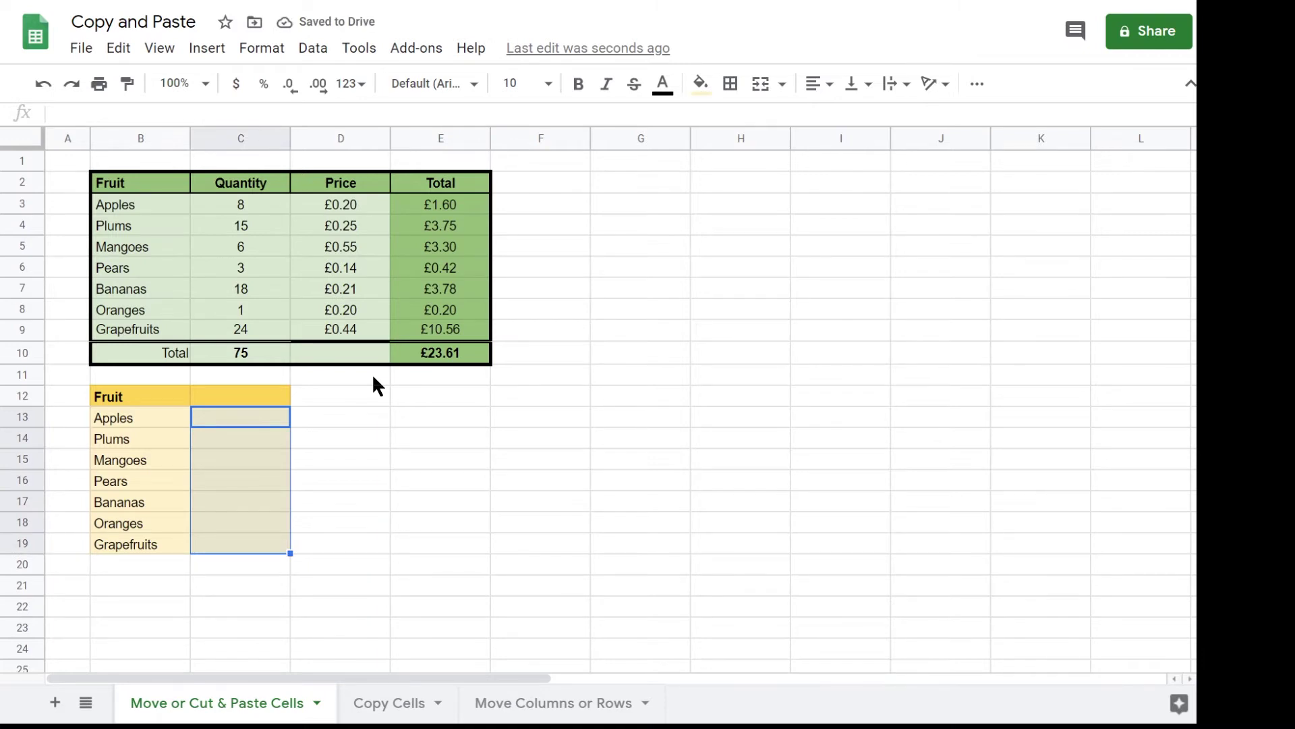
left_click(364, 400)
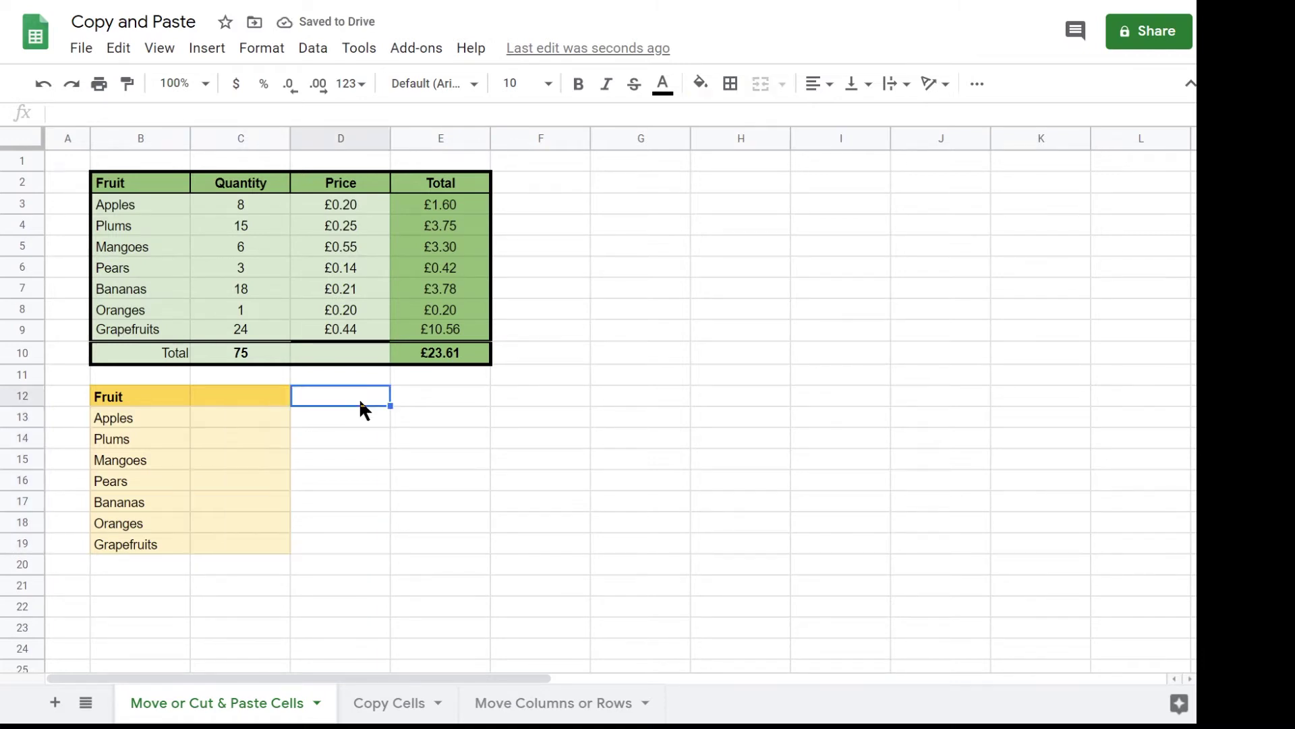
On the Copy Cells sheet, copy the prices D3:D9 into H3:H9.
left_click(382, 705)
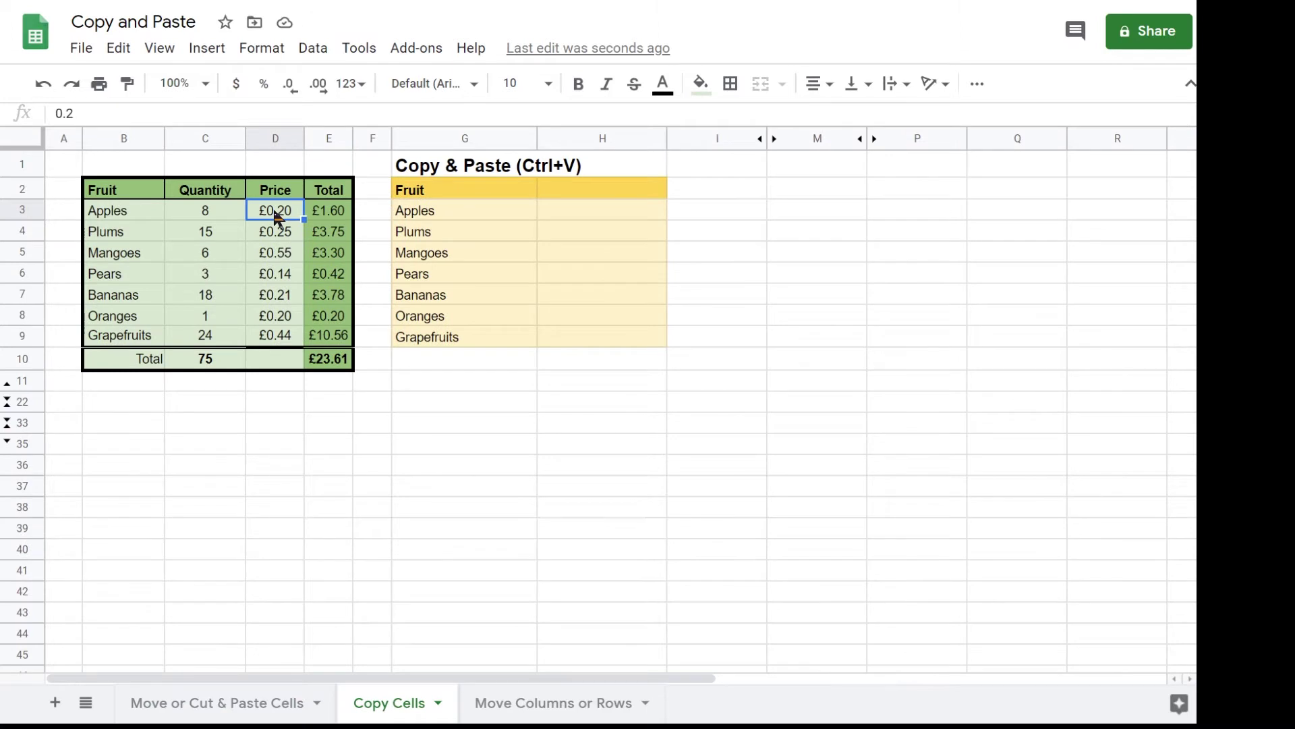
key("shift+Down")
key("shift+Down")
key("shift+Down")
key("shift+Down")
key("shift+Down")
key("shift+Down")
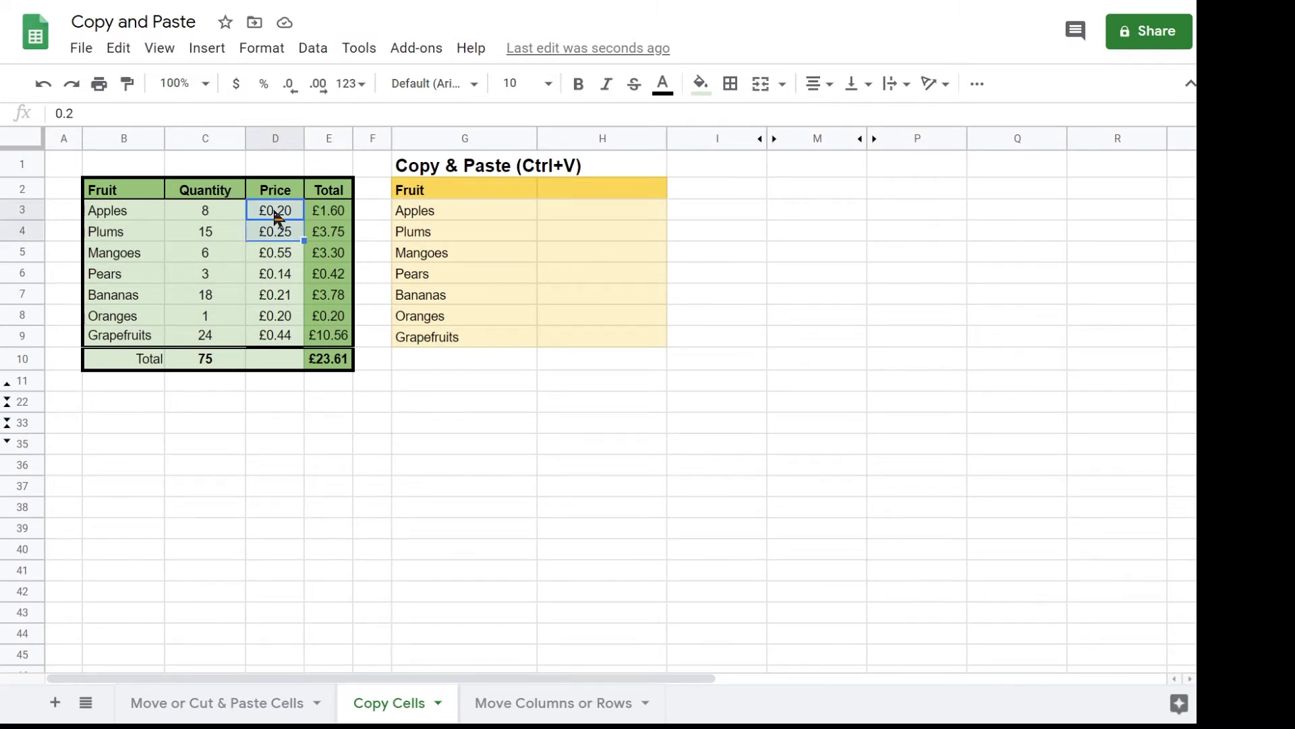
right_click(277, 214)
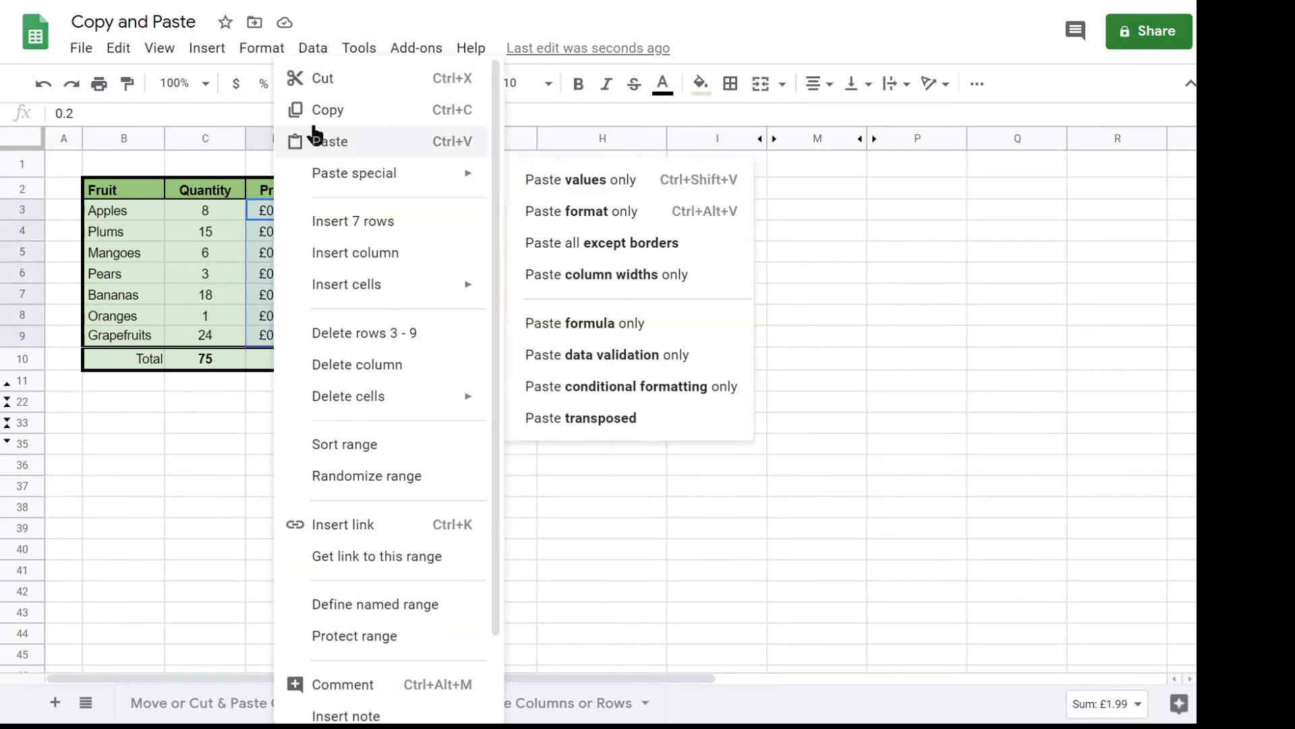
left_click(287, 112)
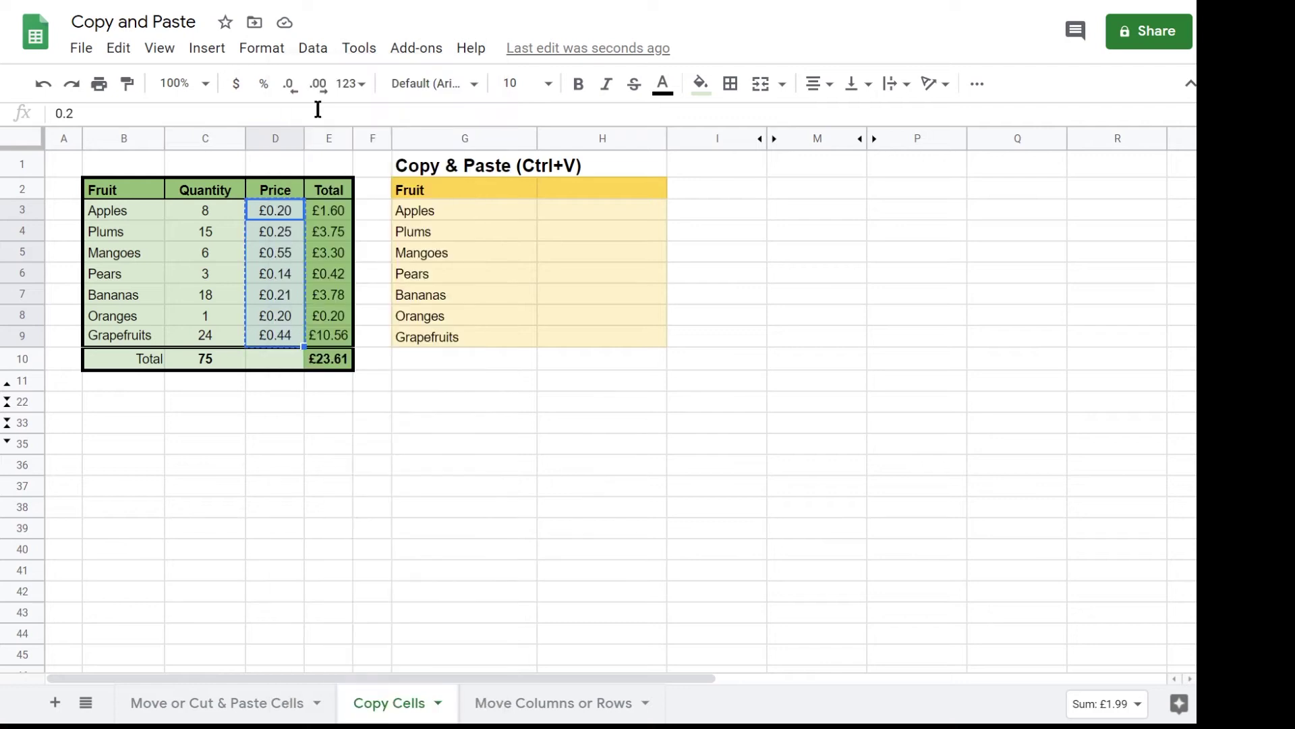
right_click(583, 206)
left_click(659, 144)
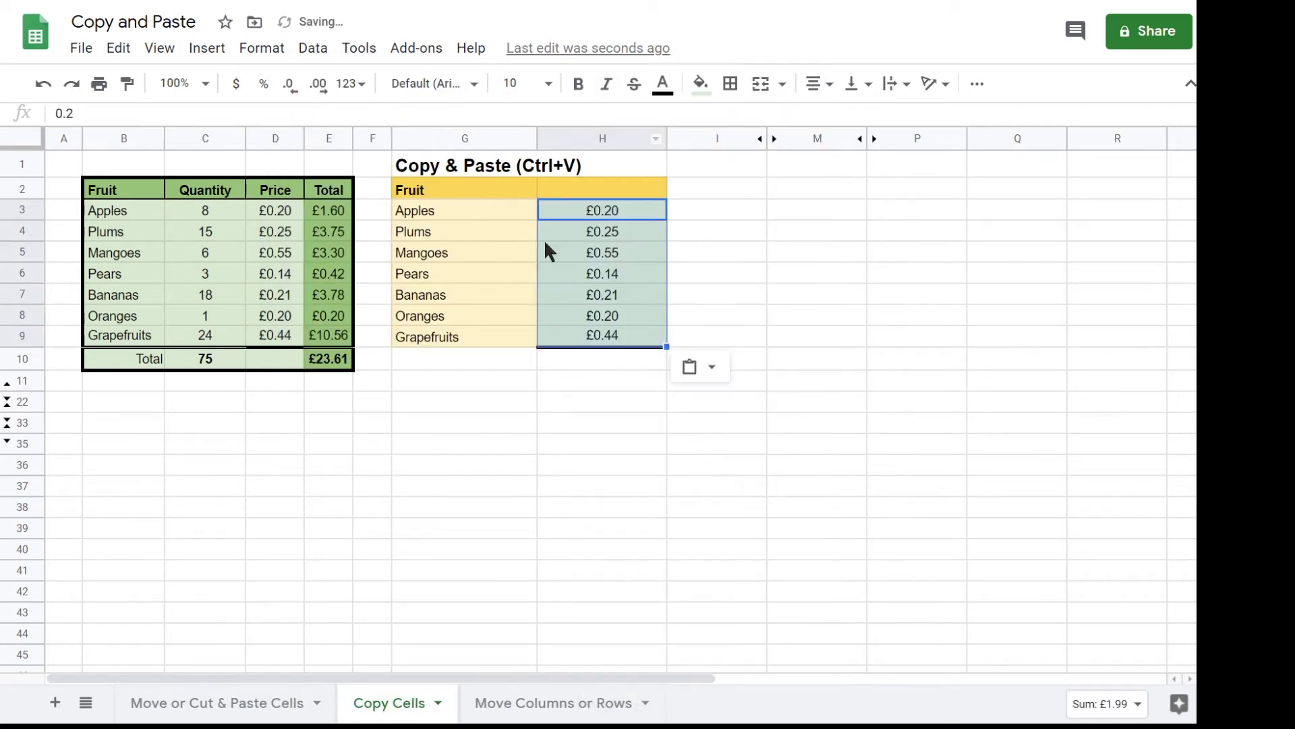
left_click(682, 206)
Check E3's total formula, then change the copied Mangoes price in H5 to 999.
left_click(337, 219)
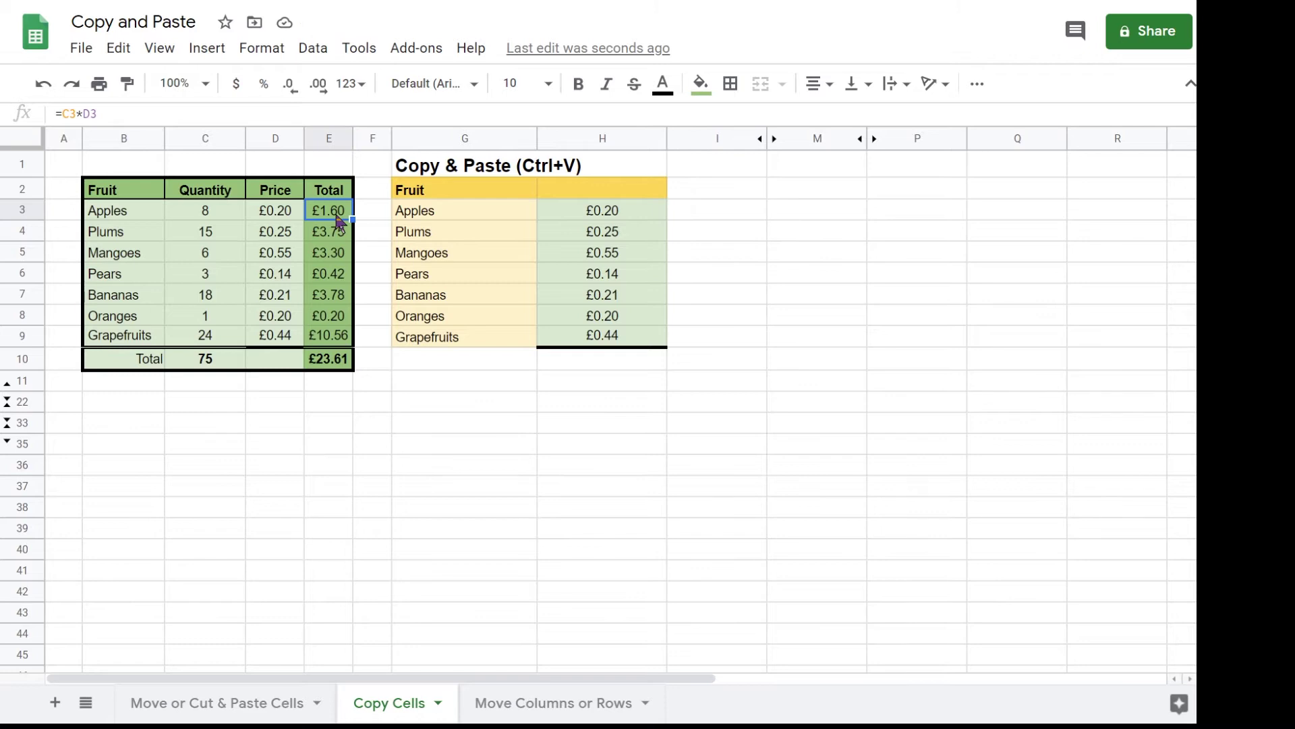
key("F2")
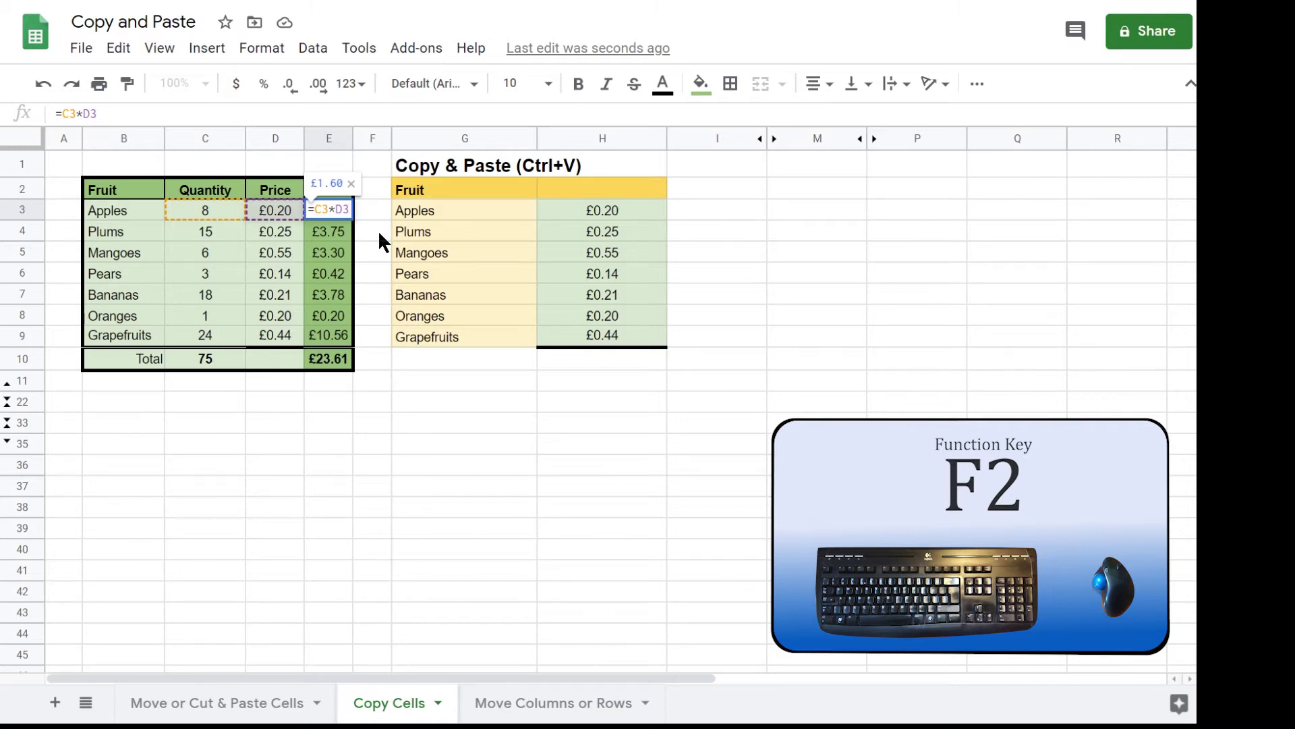
key("Escape")
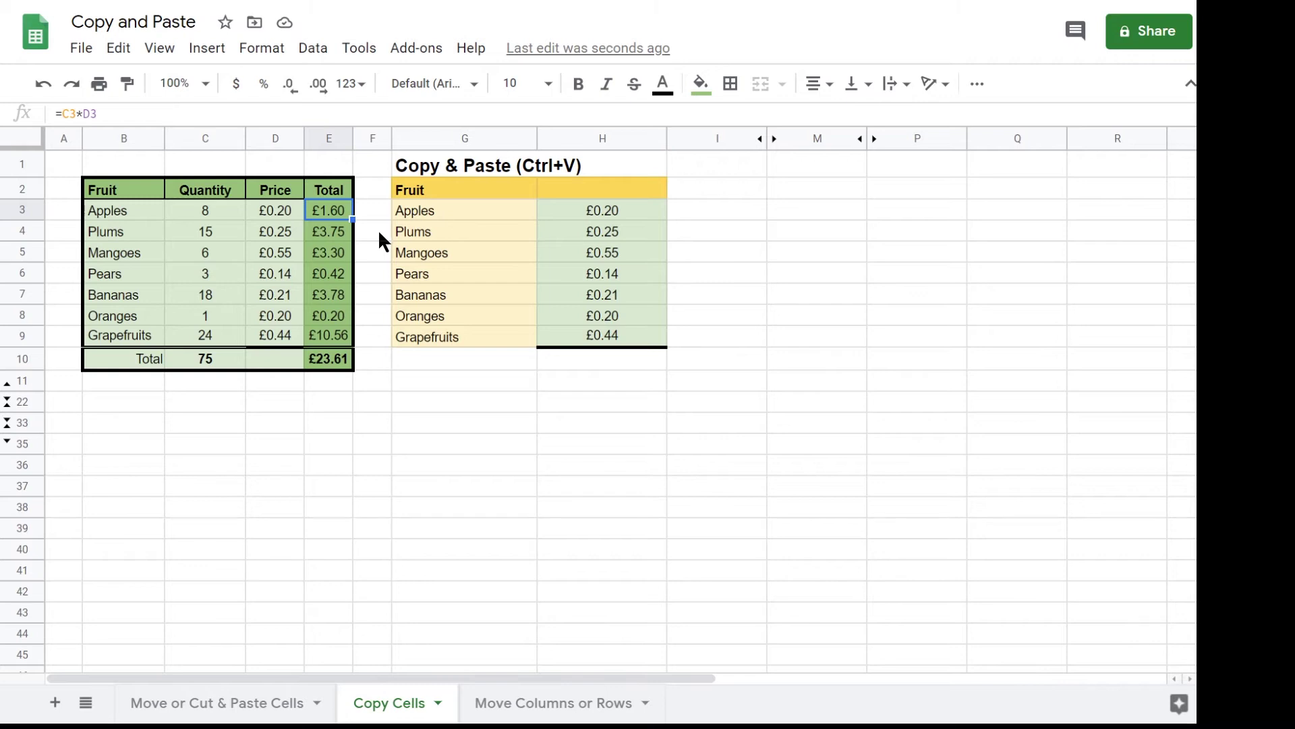
left_click(615, 255)
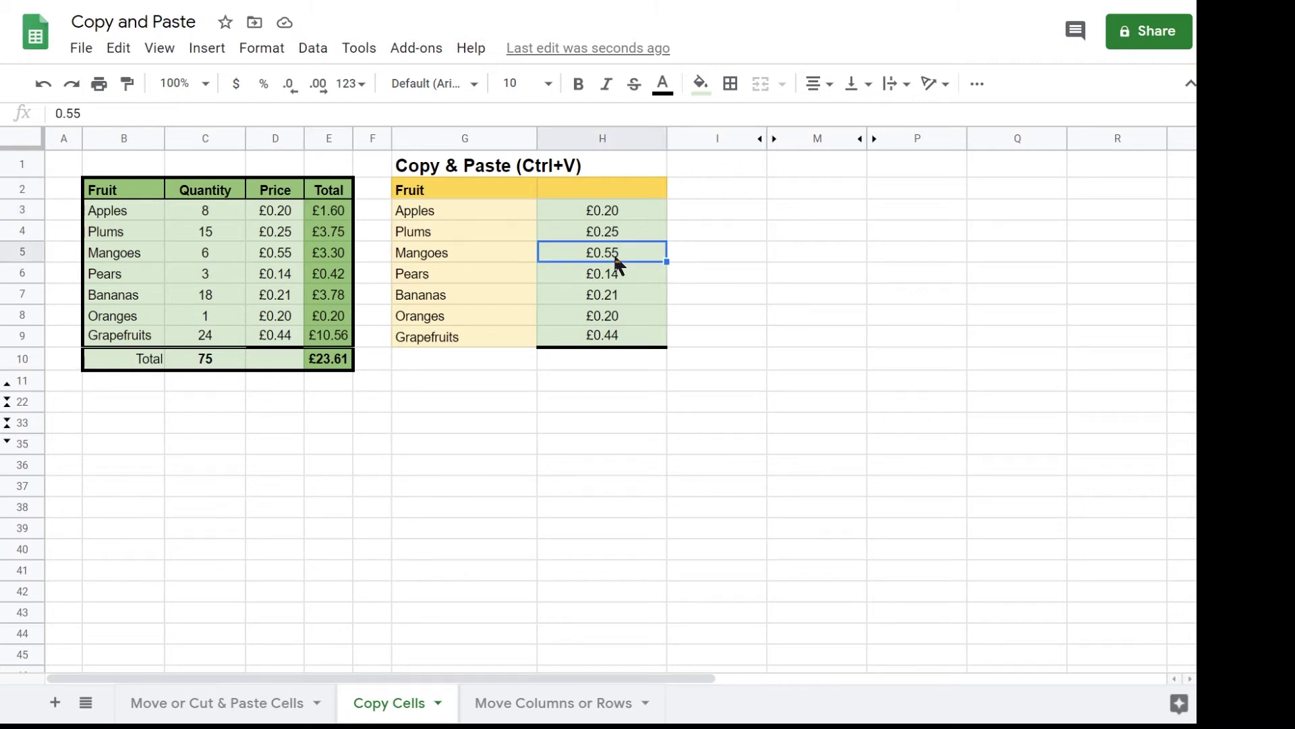
type("999")
key("Return")
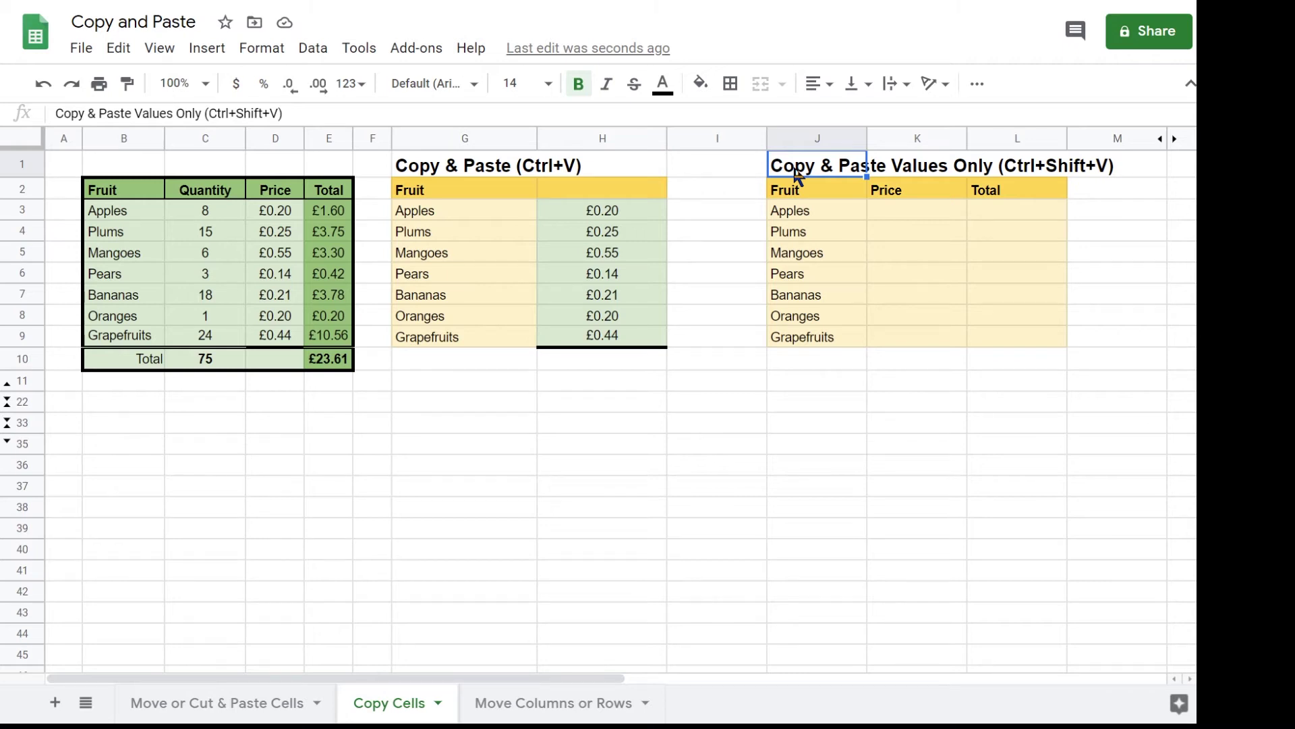
Copy prices and totals D3:E9 and paste values only into K3:L9.
left_click(119, 49)
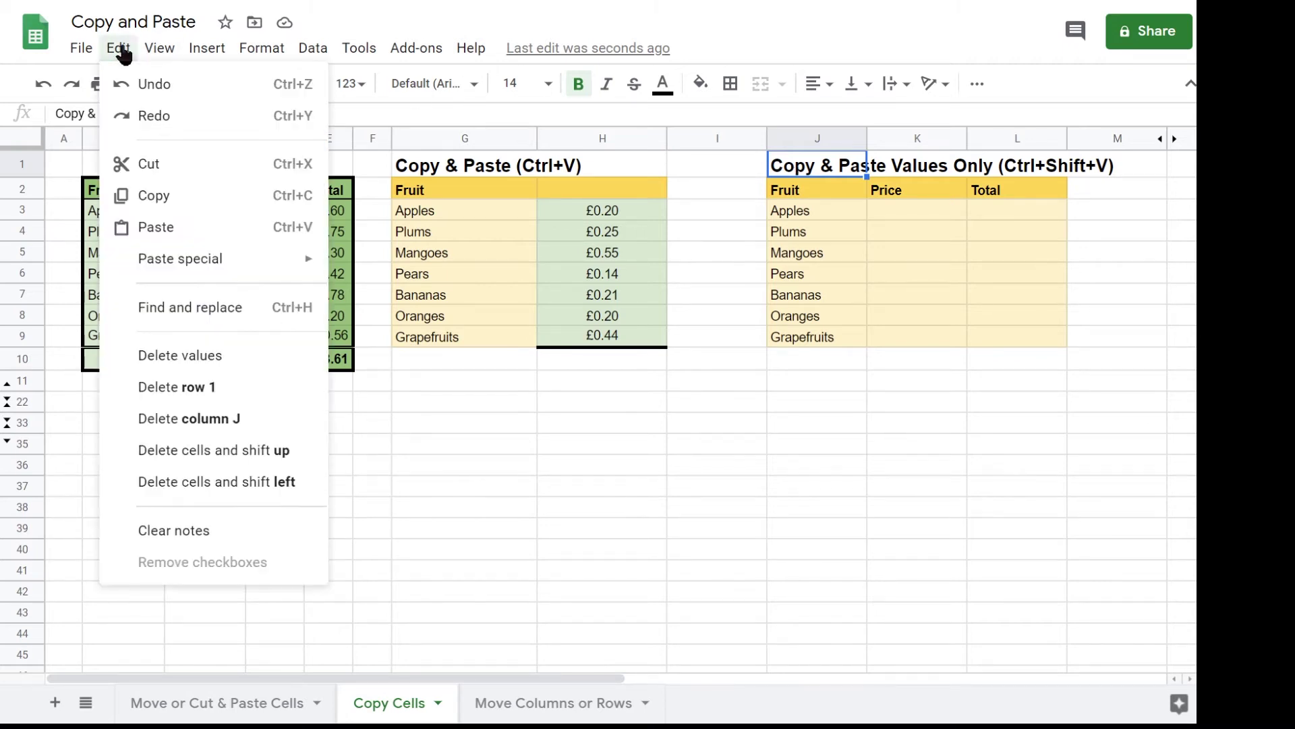
mouse_move(174, 270)
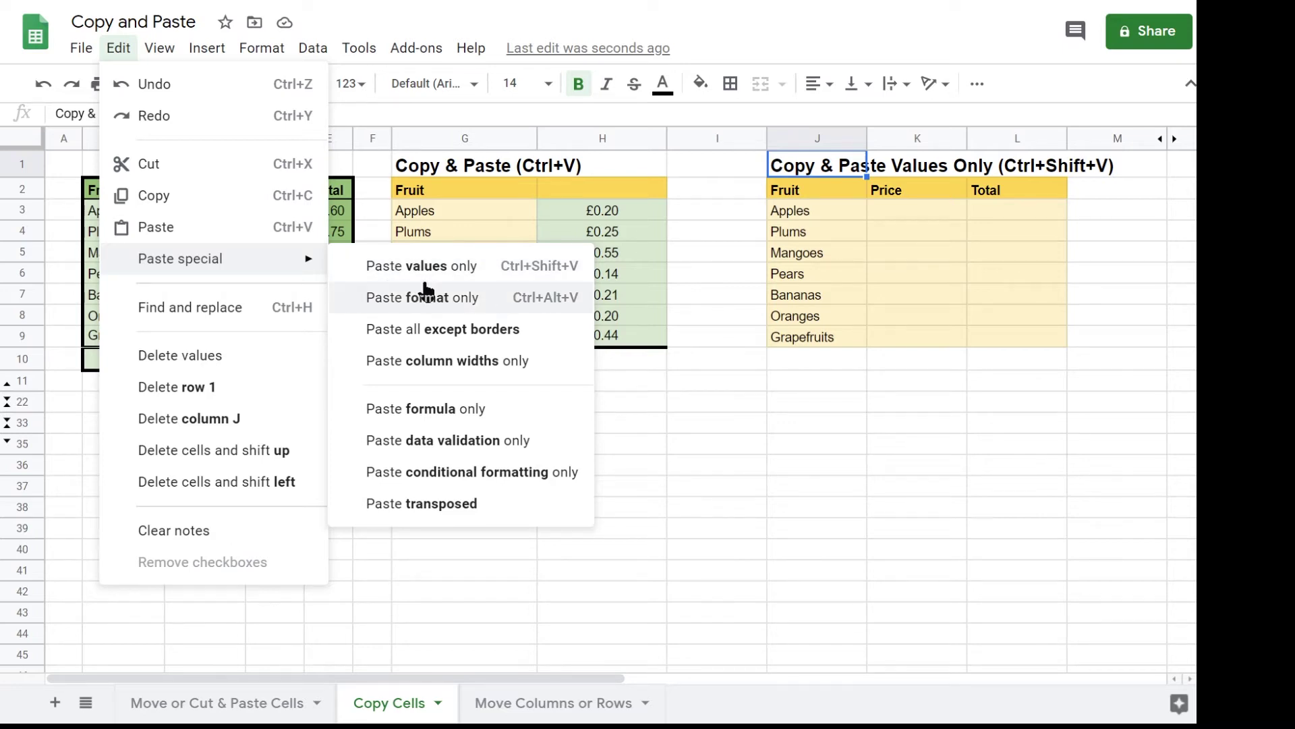
left_click(327, 252)
left_click_drag(275, 214, 317, 341)
right_click(317, 340)
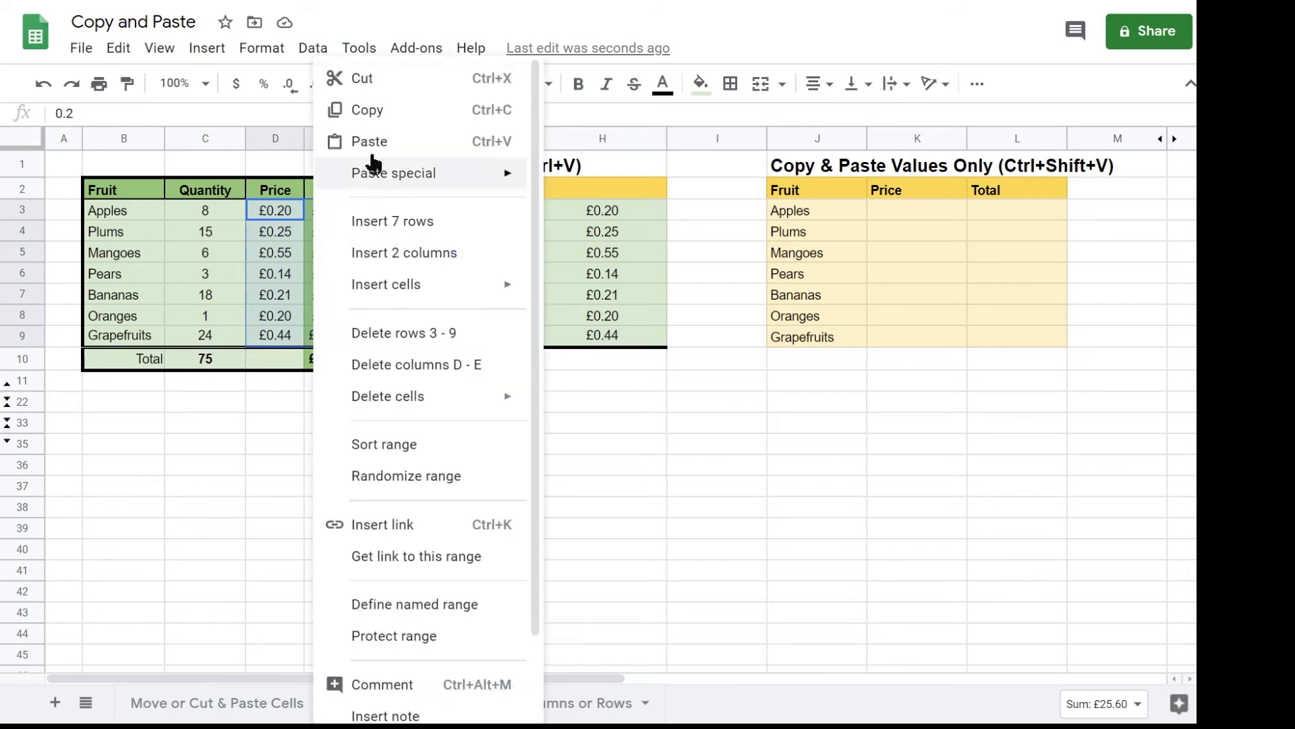
left_click(371, 111)
left_click(916, 210)
right_click(916, 211)
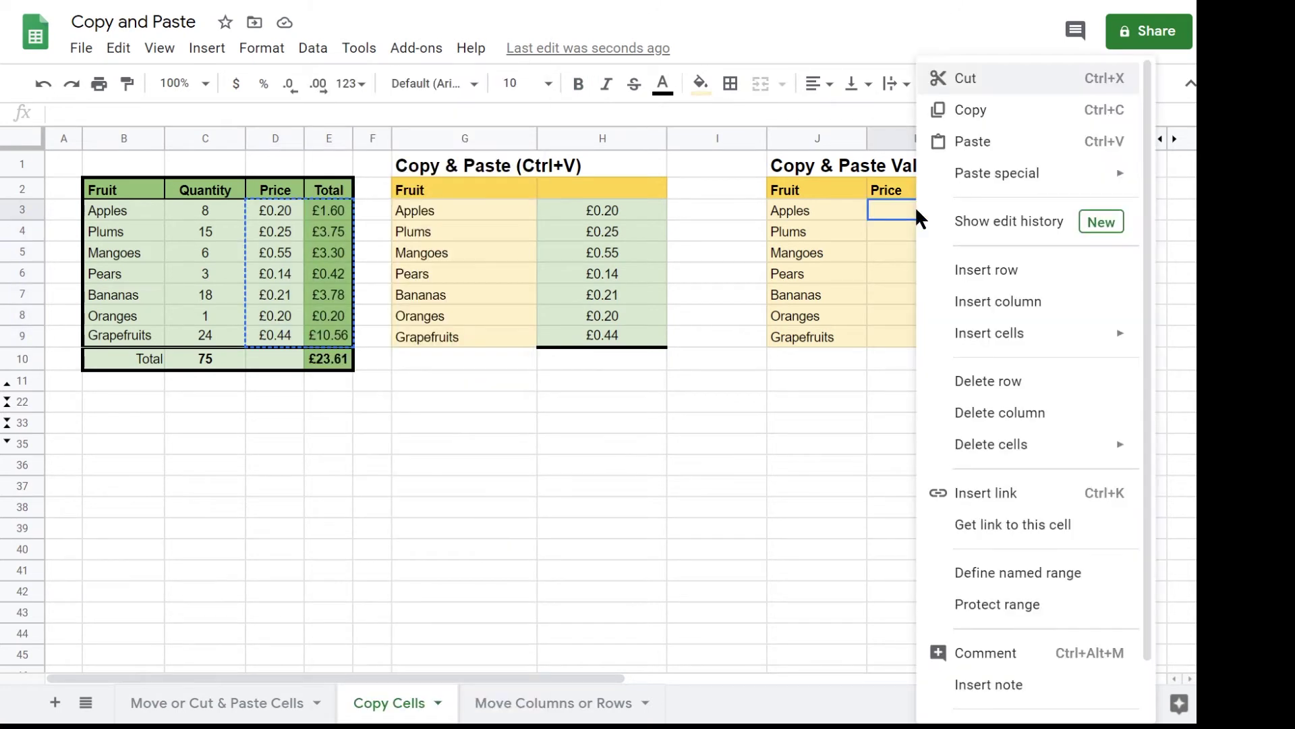
mouse_move(997, 181)
left_click(820, 183)
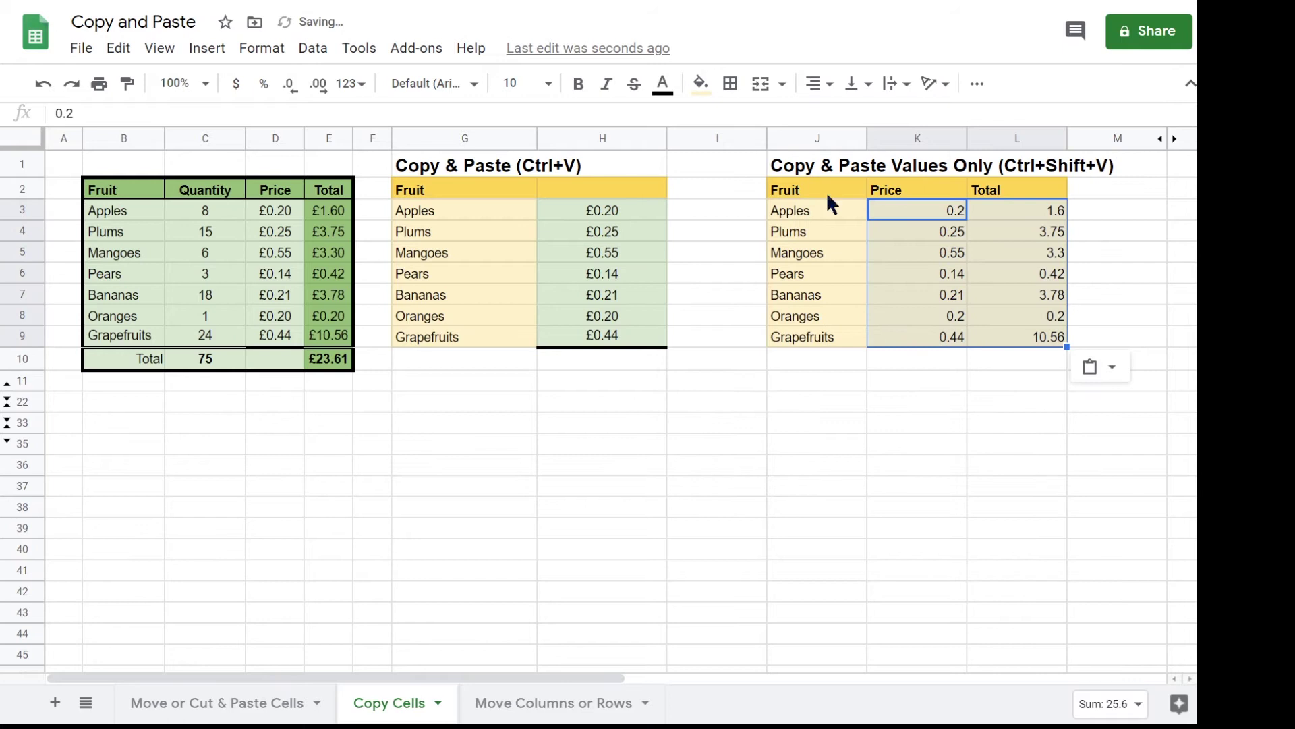
left_click(946, 364)
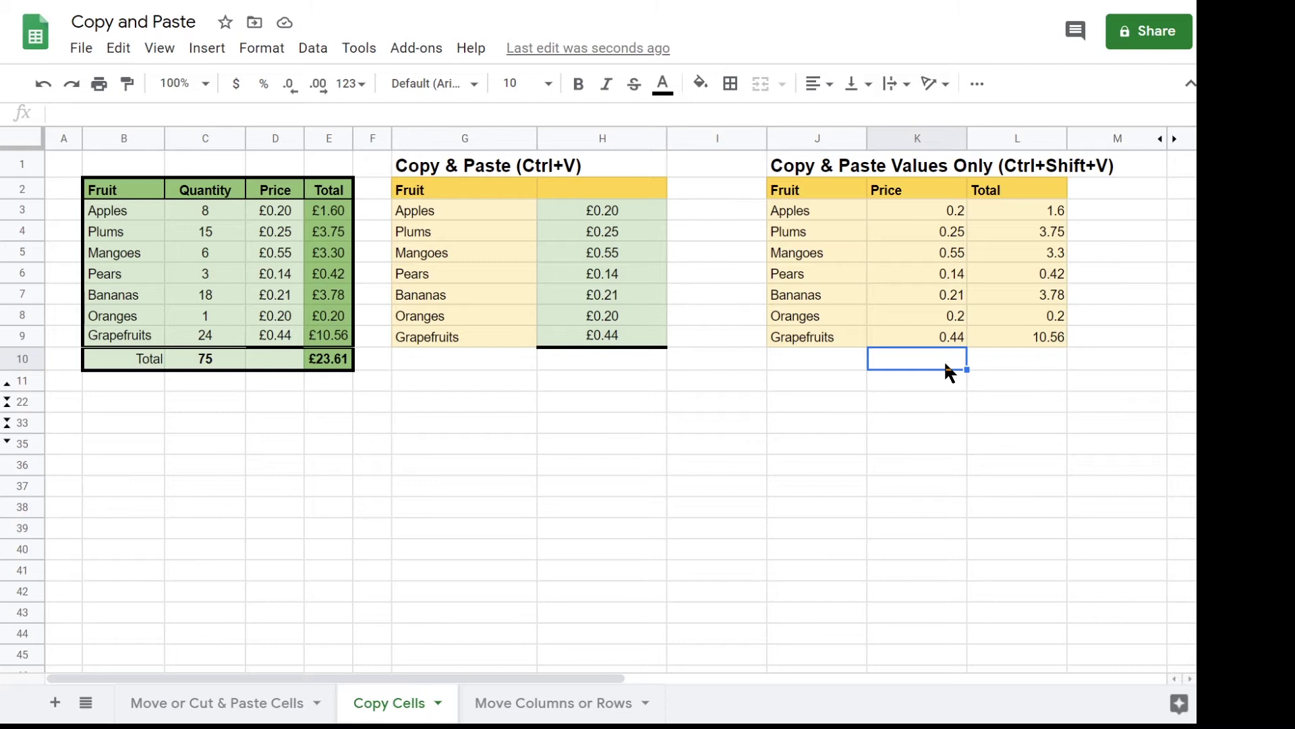
Compare E3 and L3 to confirm E3 holds a formula while L3 is a plain number.
left_click(1024, 213)
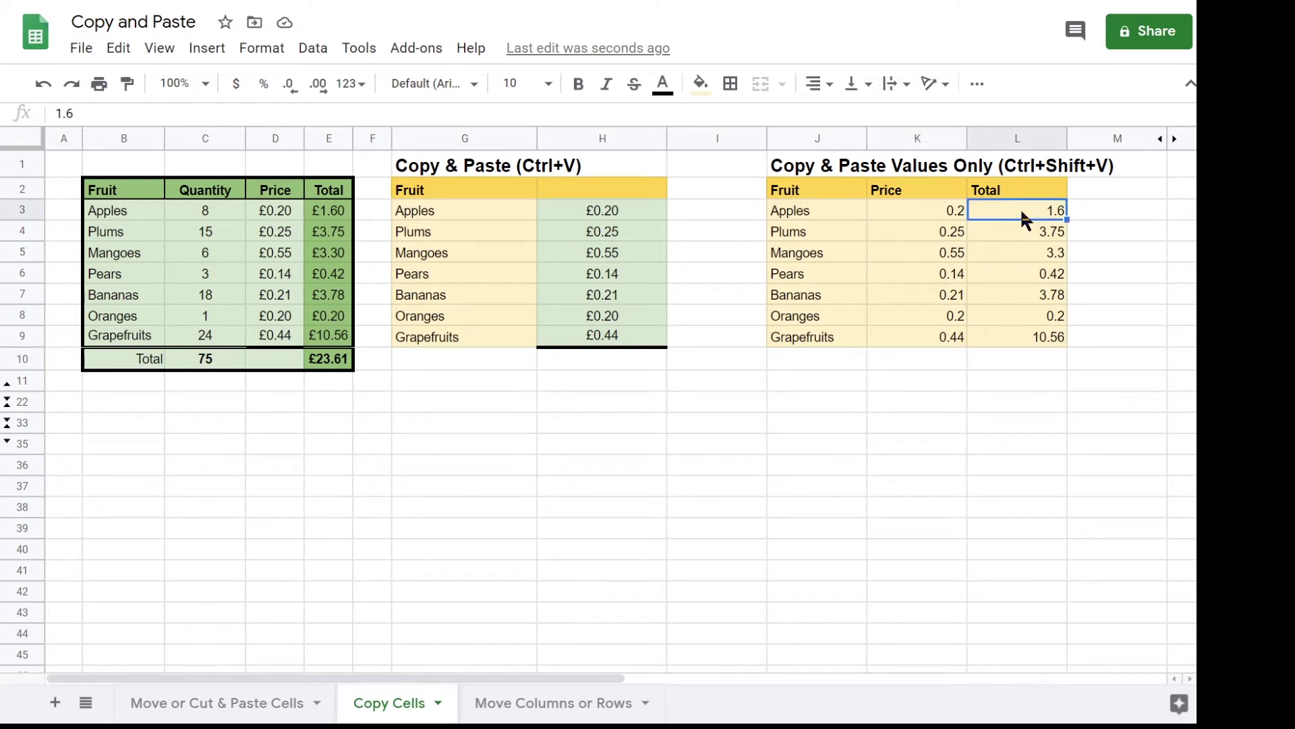
left_click(331, 215)
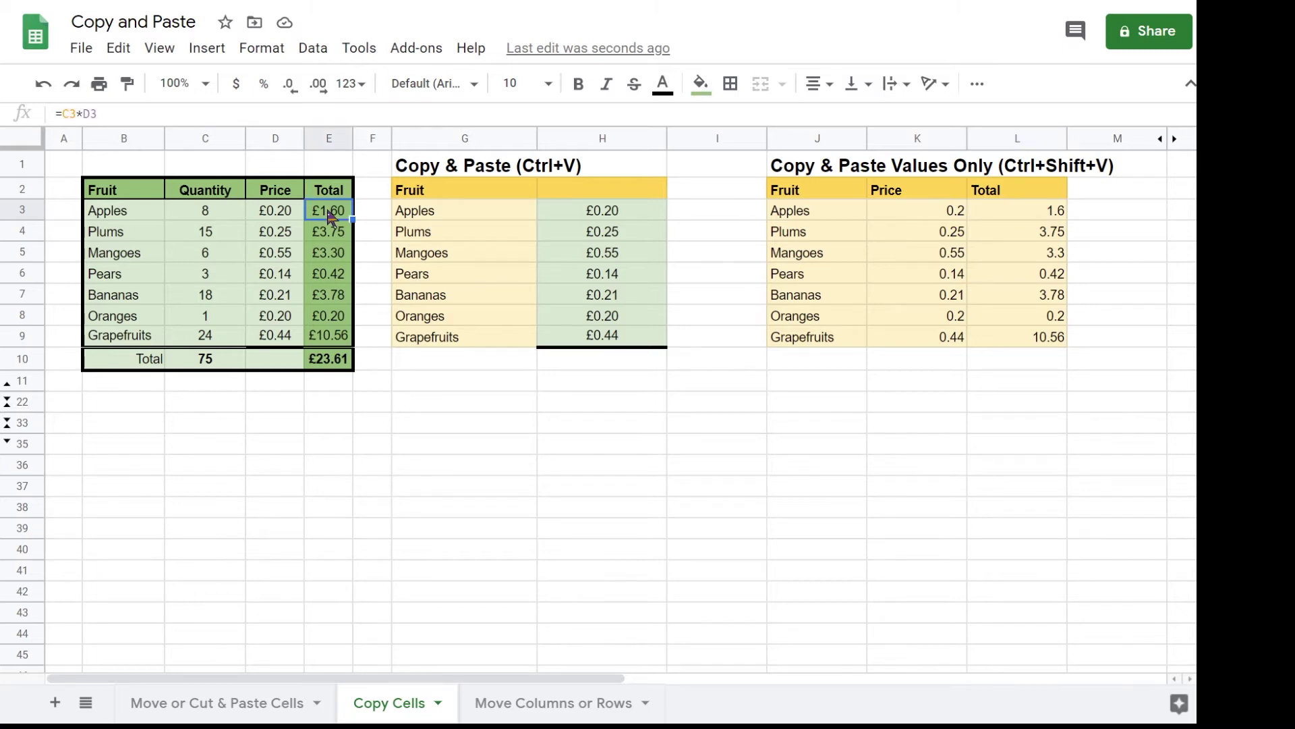
double_click(331, 214)
key("Escape")
double_click(1028, 210)
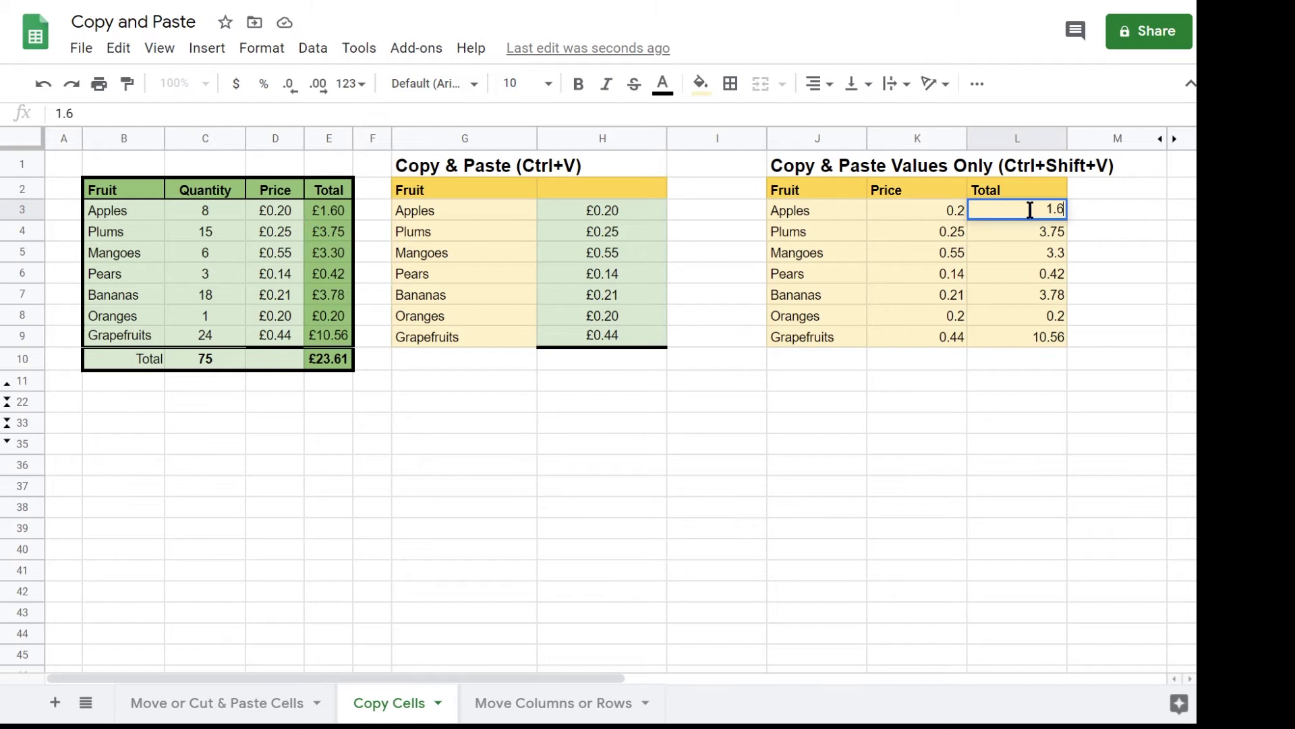
key("Escape")
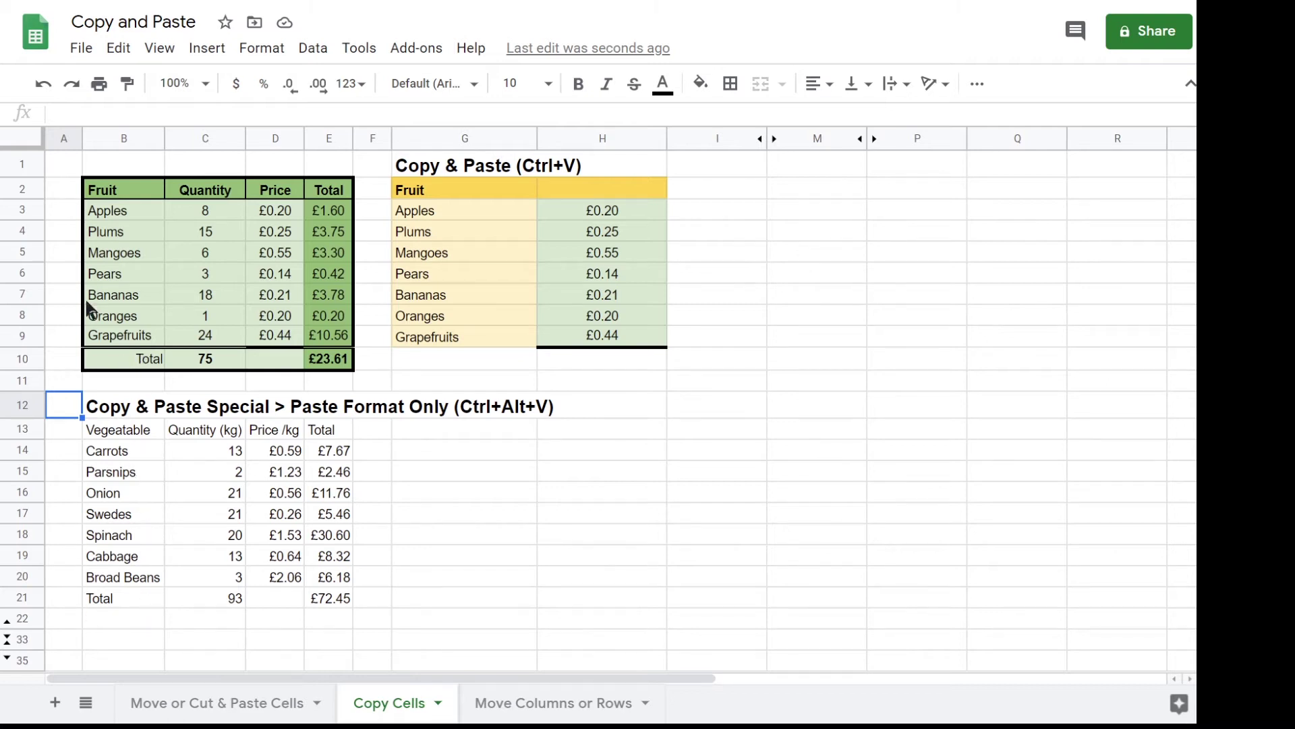
Copy the fruit table B2:E10 and paste only its formatting onto the vegetable table at B13.
left_click_drag(111, 197, 317, 355)
right_click(317, 355)
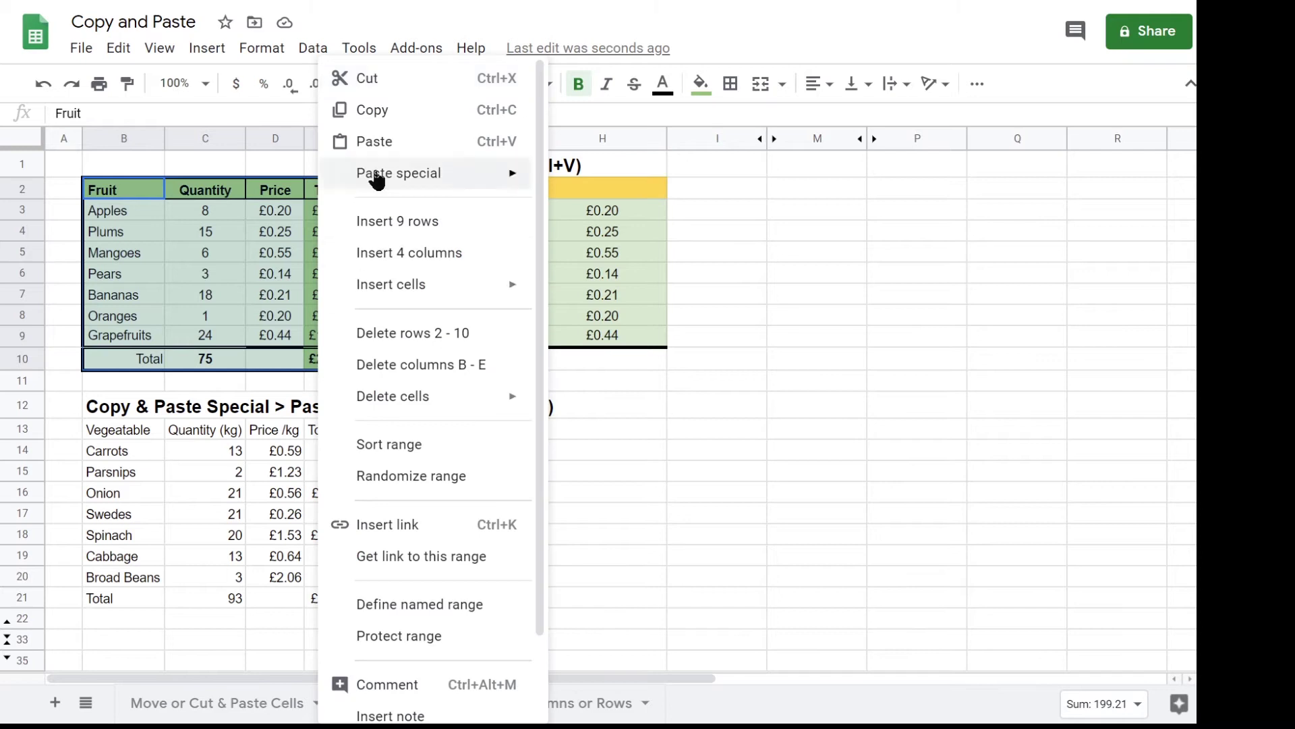
left_click(374, 110)
left_click(129, 434)
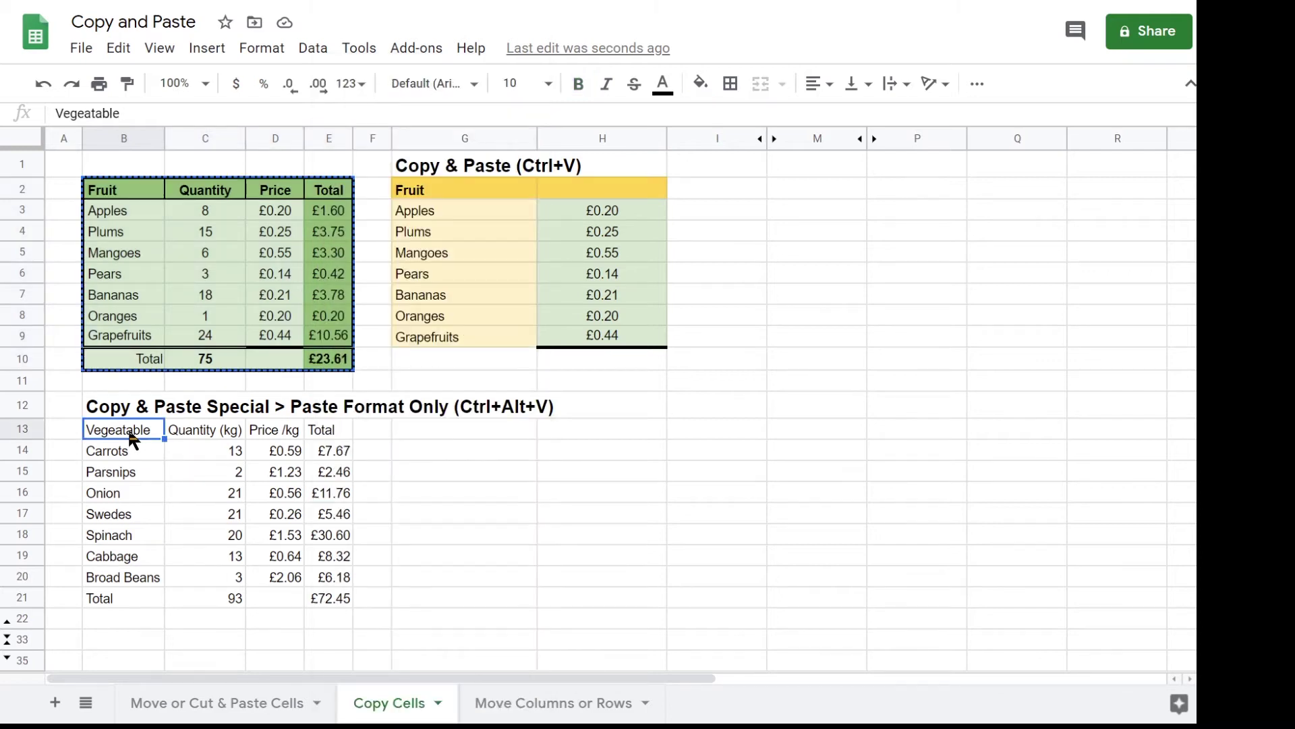
right_click(129, 434)
mouse_move(244, 178)
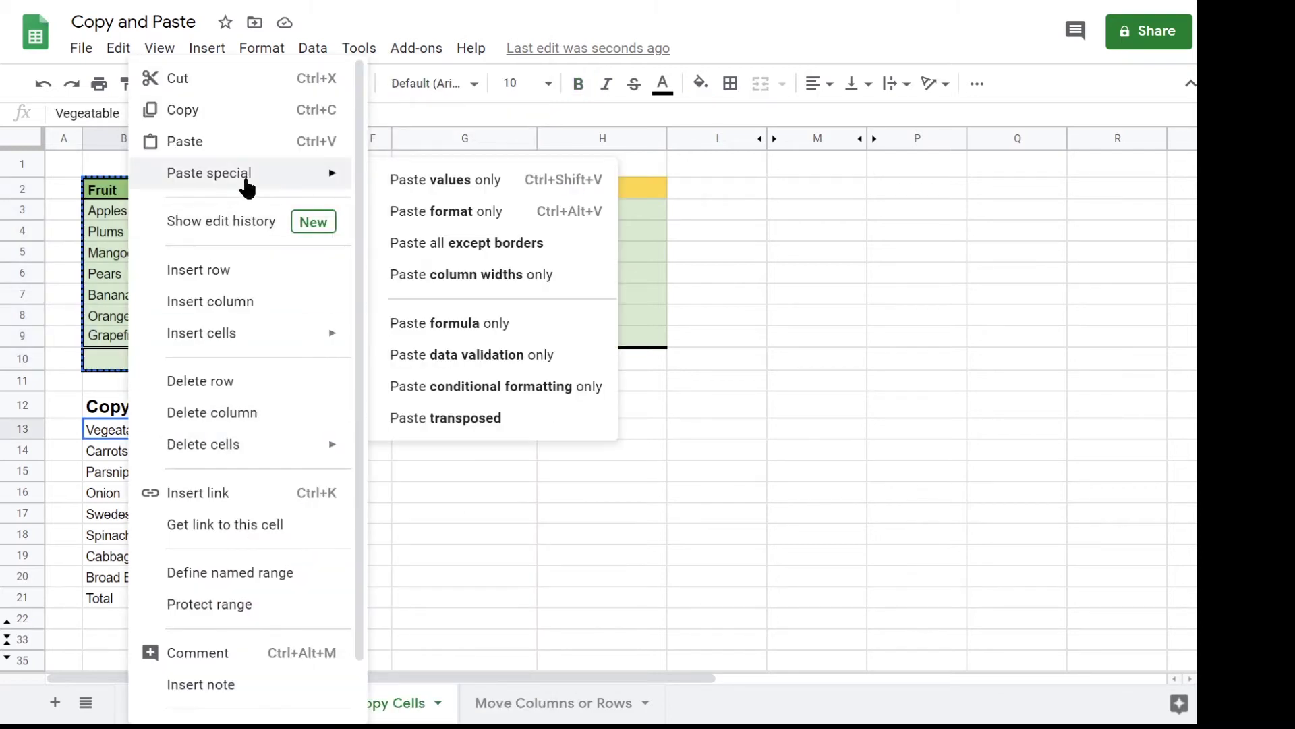
left_click(445, 213)
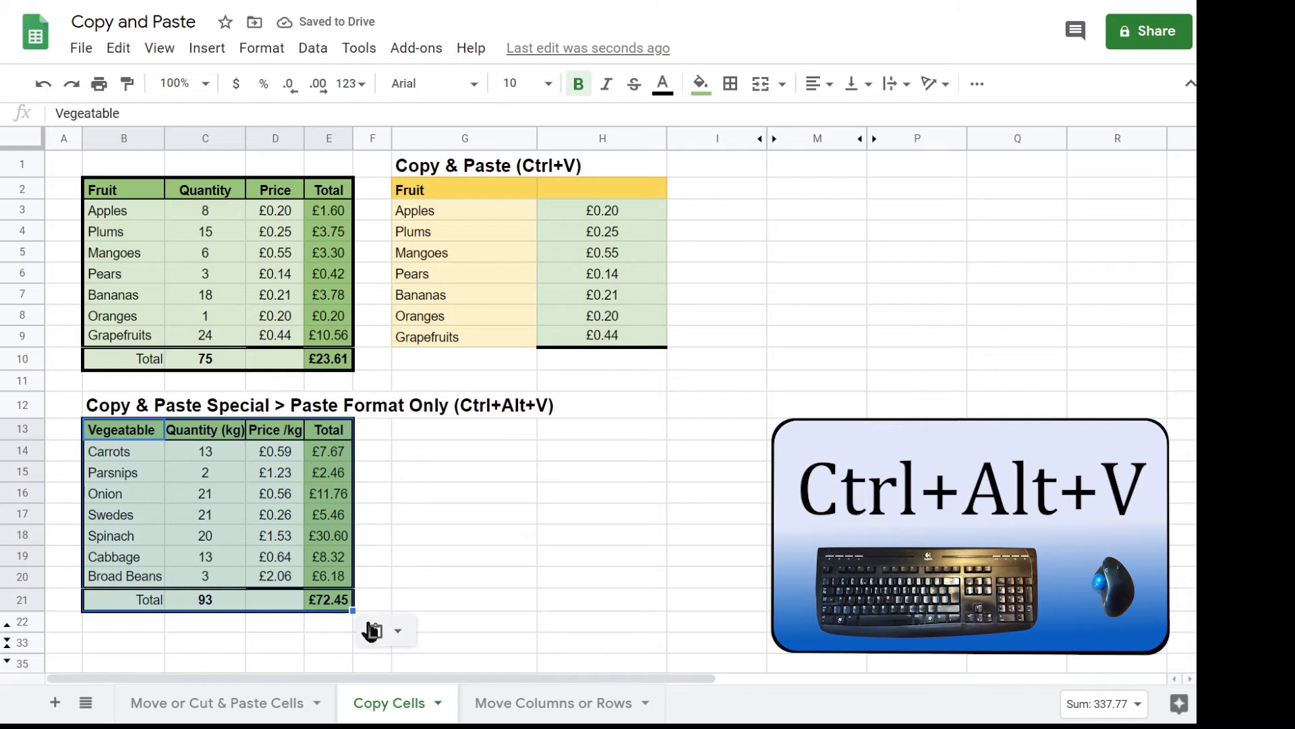
left_click(374, 574)
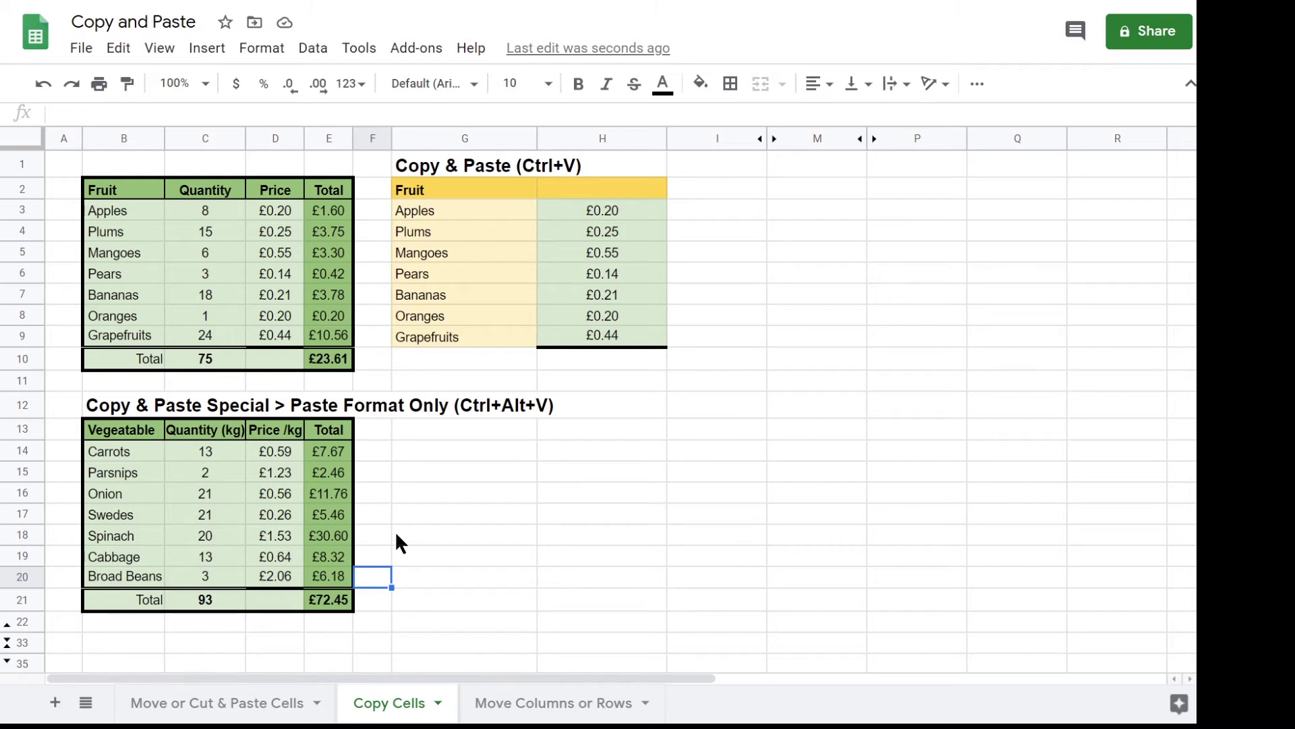
Copy the fruit table's header and item rows and paste only their formatting at B23.
left_click(122, 364)
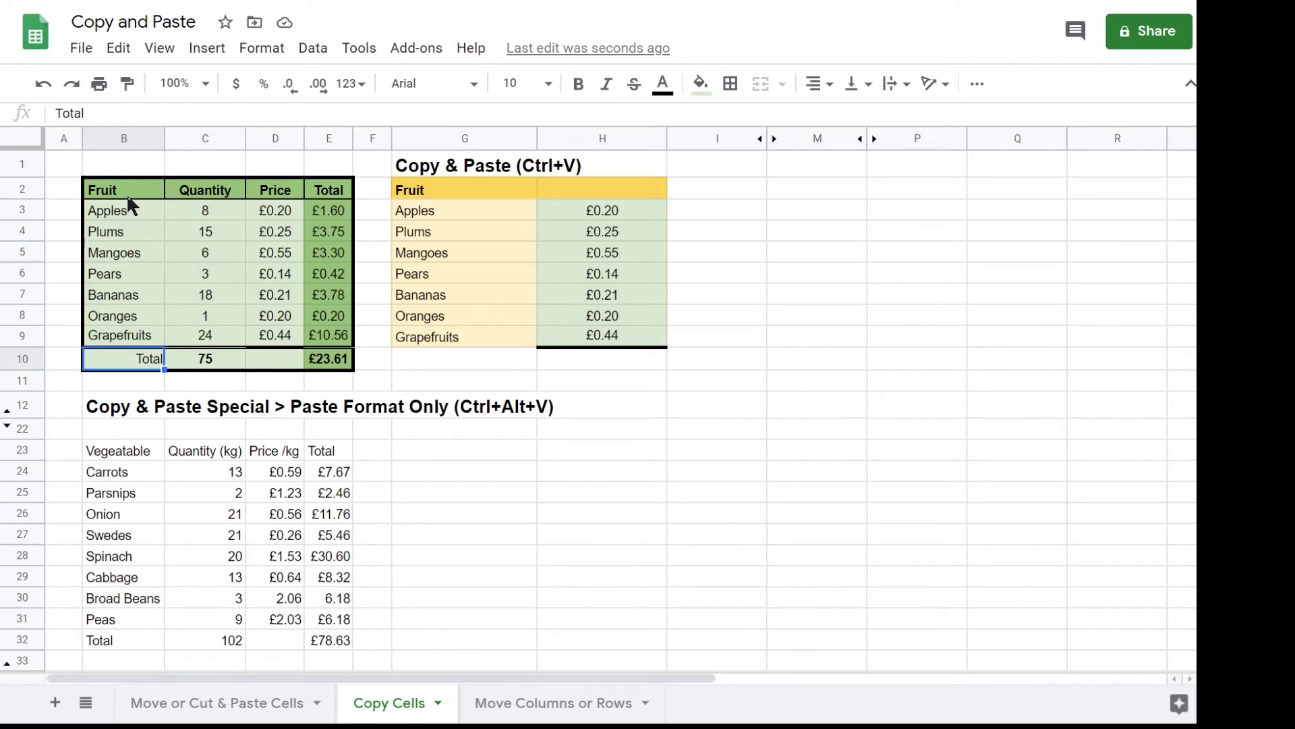
left_click_drag(130, 194, 292, 323)
right_click(291, 320)
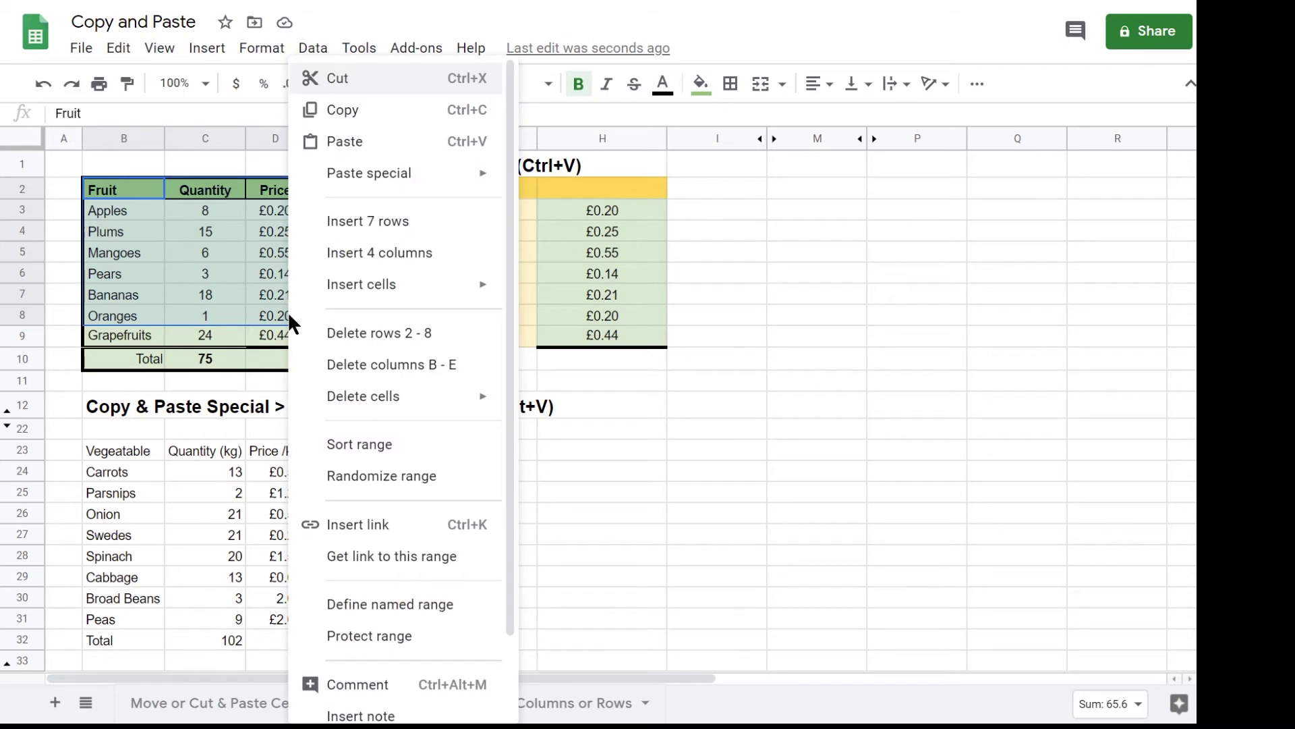
left_click(357, 112)
left_click(140, 451)
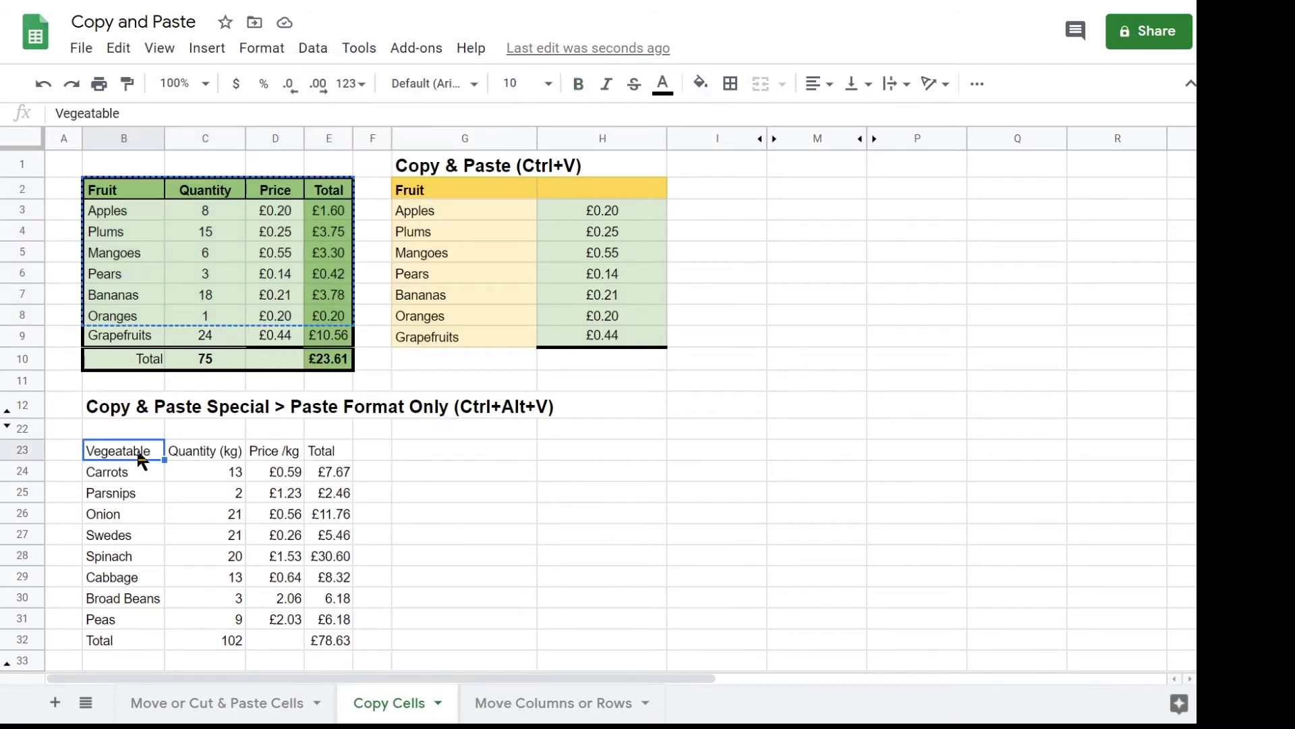
right_click(138, 451)
mouse_move(332, 173)
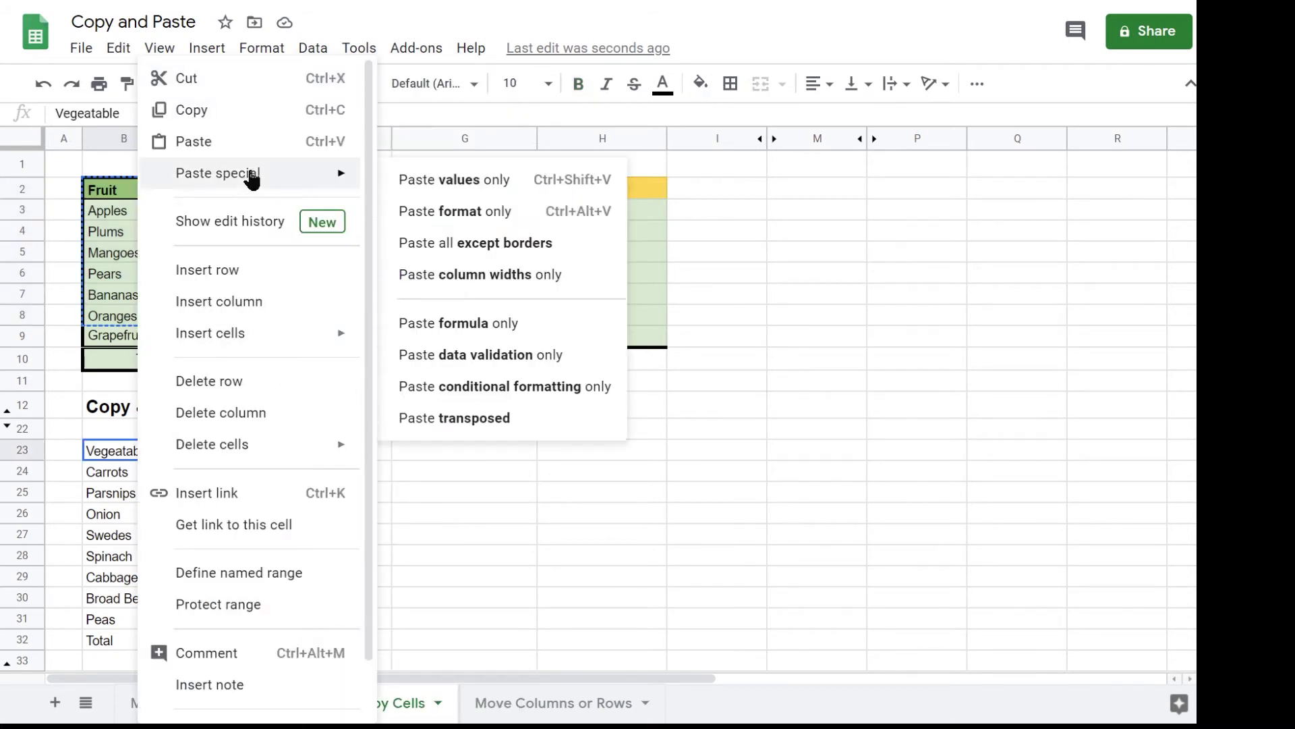
left_click(465, 214)
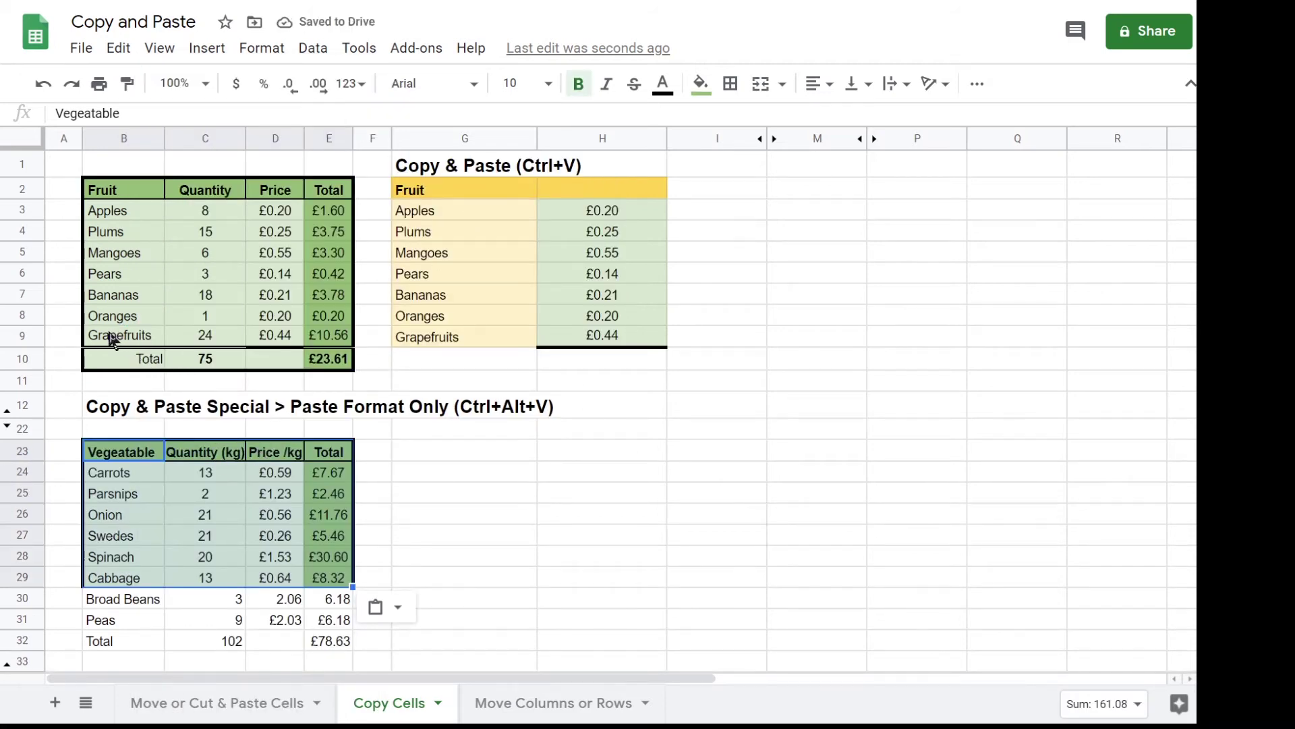
Paste the Grapefruits and Total rows' formatting onto the Peas and Total rows.
left_click(132, 343)
left_click_drag(132, 344, 318, 370)
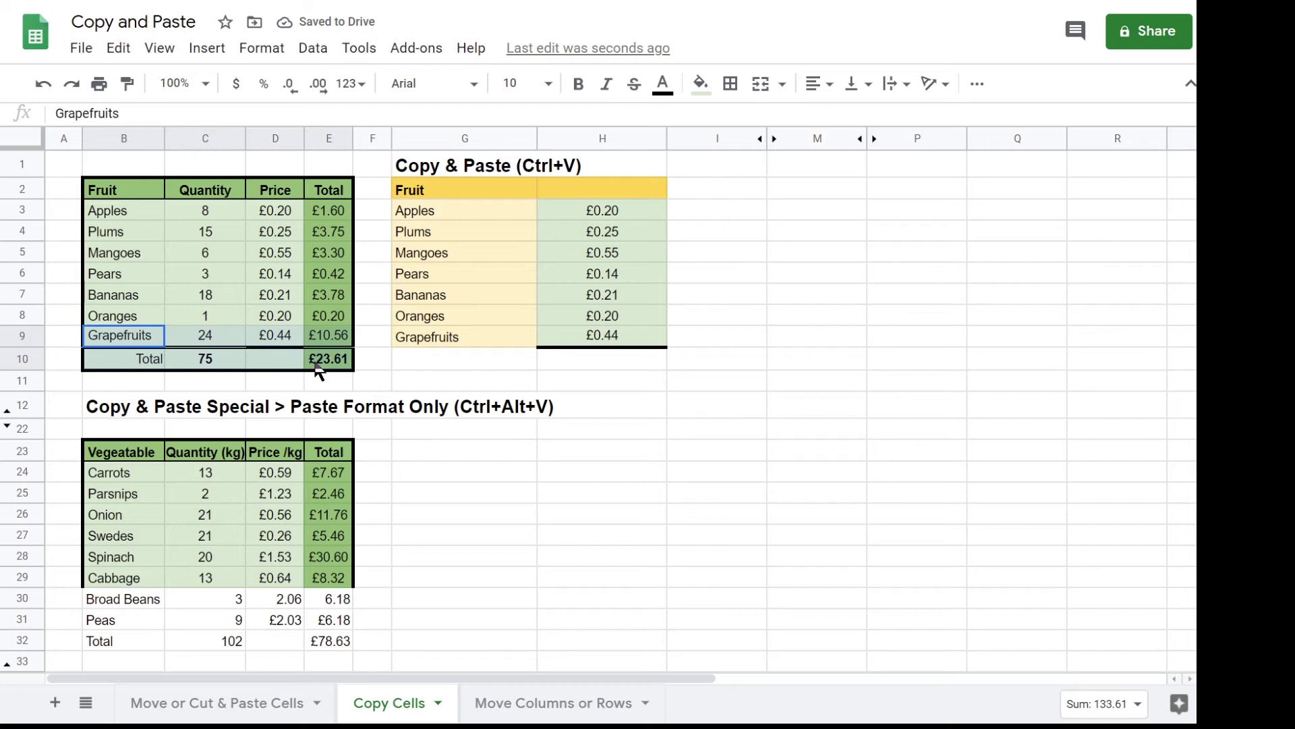
right_click(318, 369)
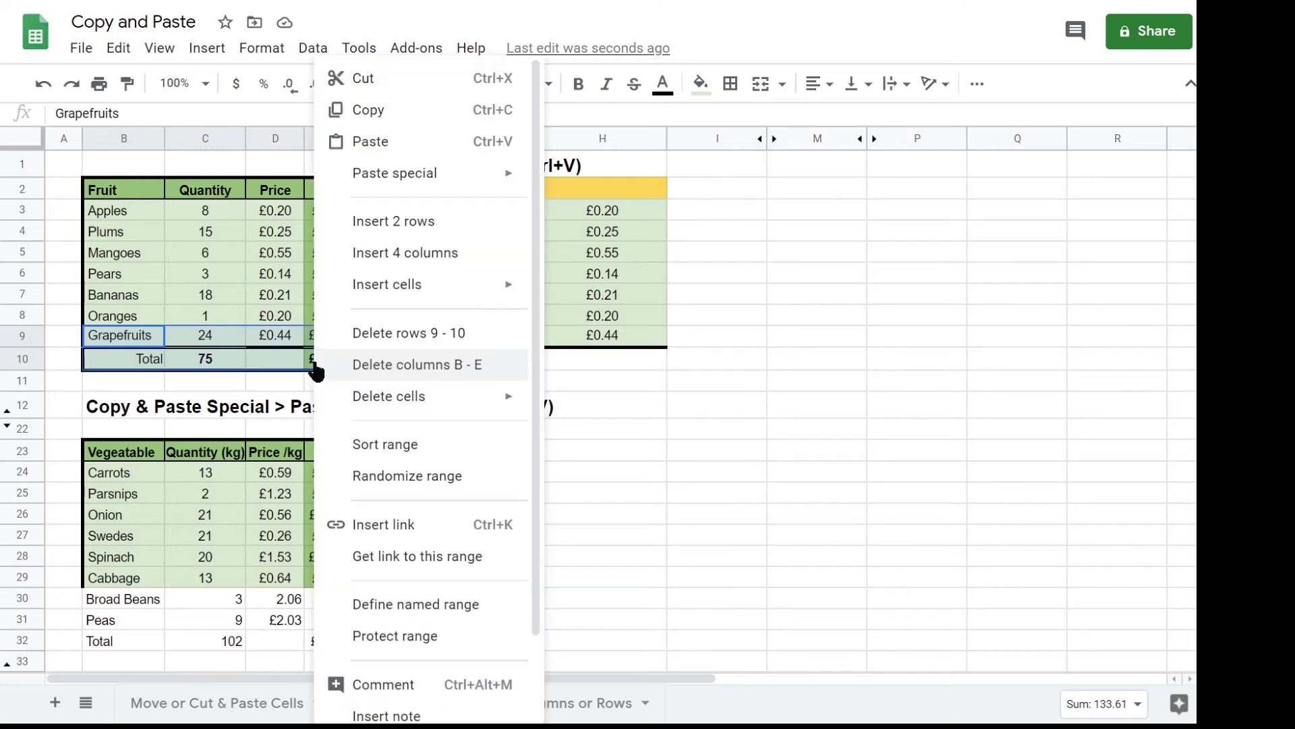
left_click(365, 112)
left_click(116, 613)
right_click(116, 614)
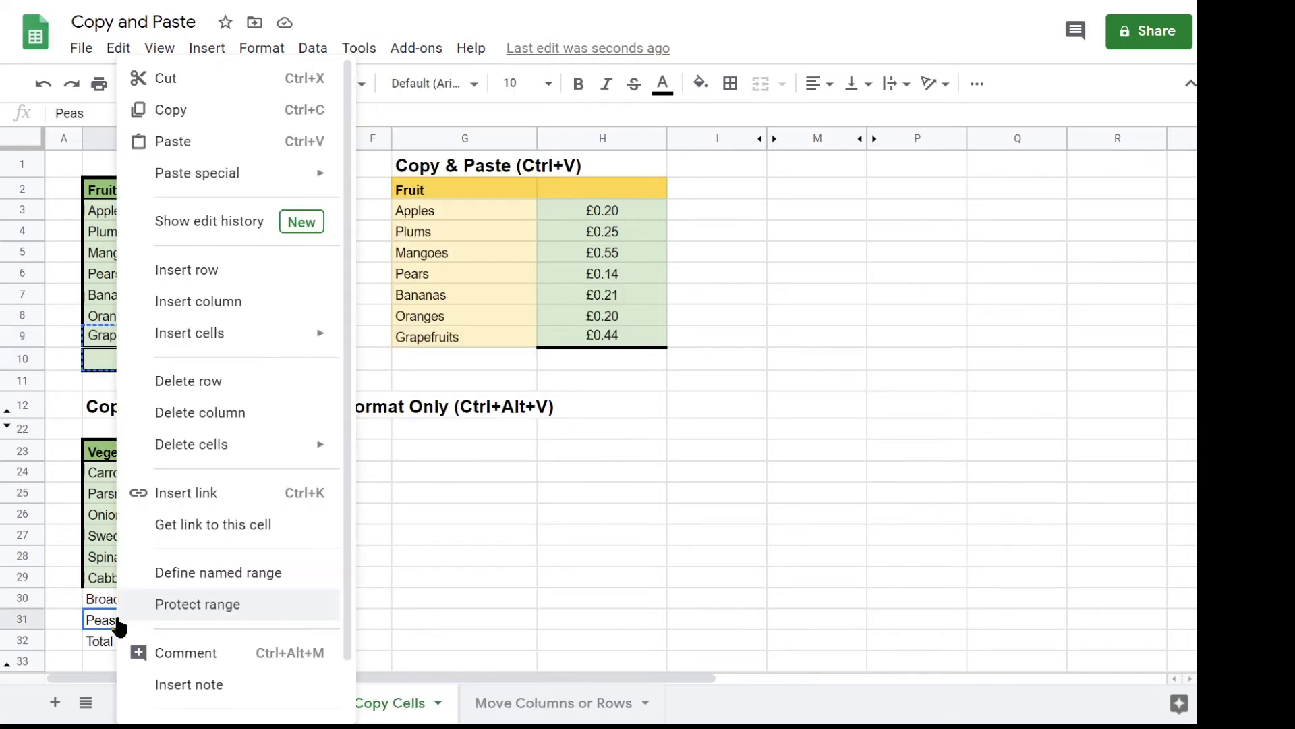
mouse_move(338, 176)
left_click(405, 209)
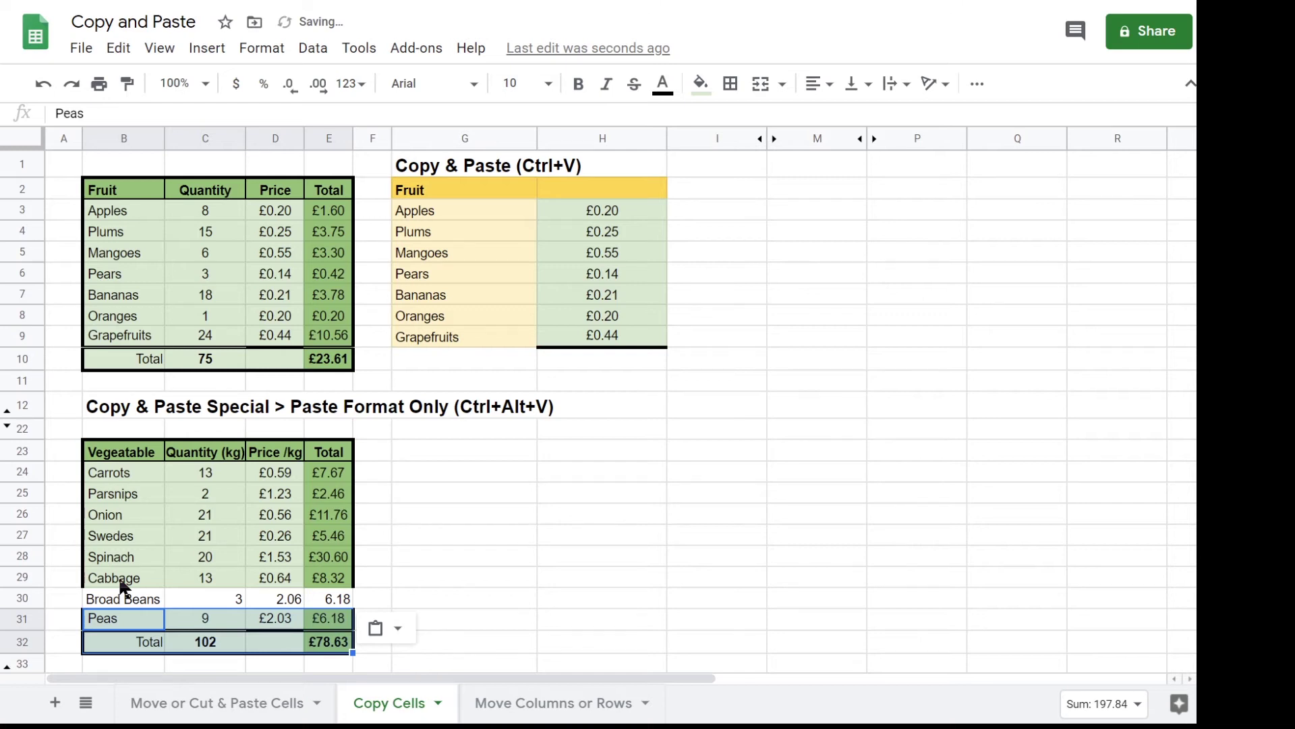
Copy the Cabbage row's formatting onto the Broad Beans row.
left_click_drag(124, 579, 321, 579)
right_click(321, 579)
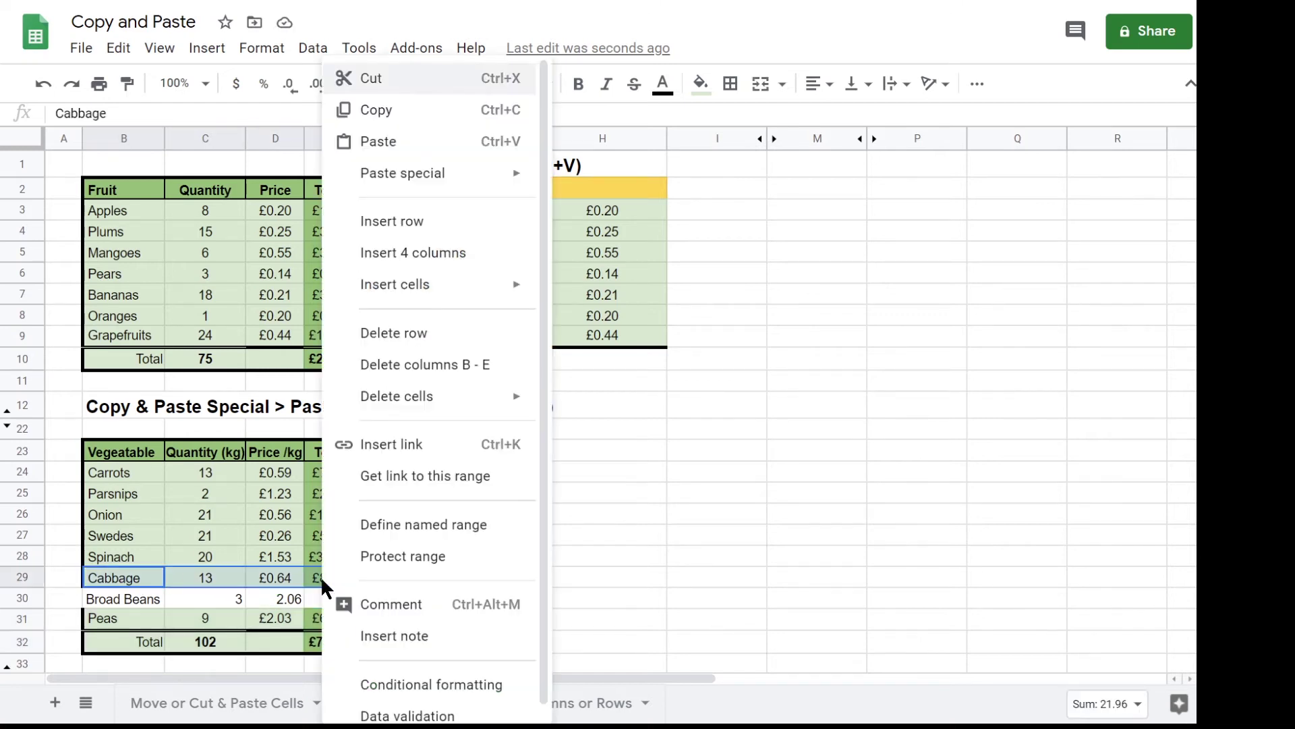
left_click(388, 112)
left_click(126, 598)
right_click(123, 596)
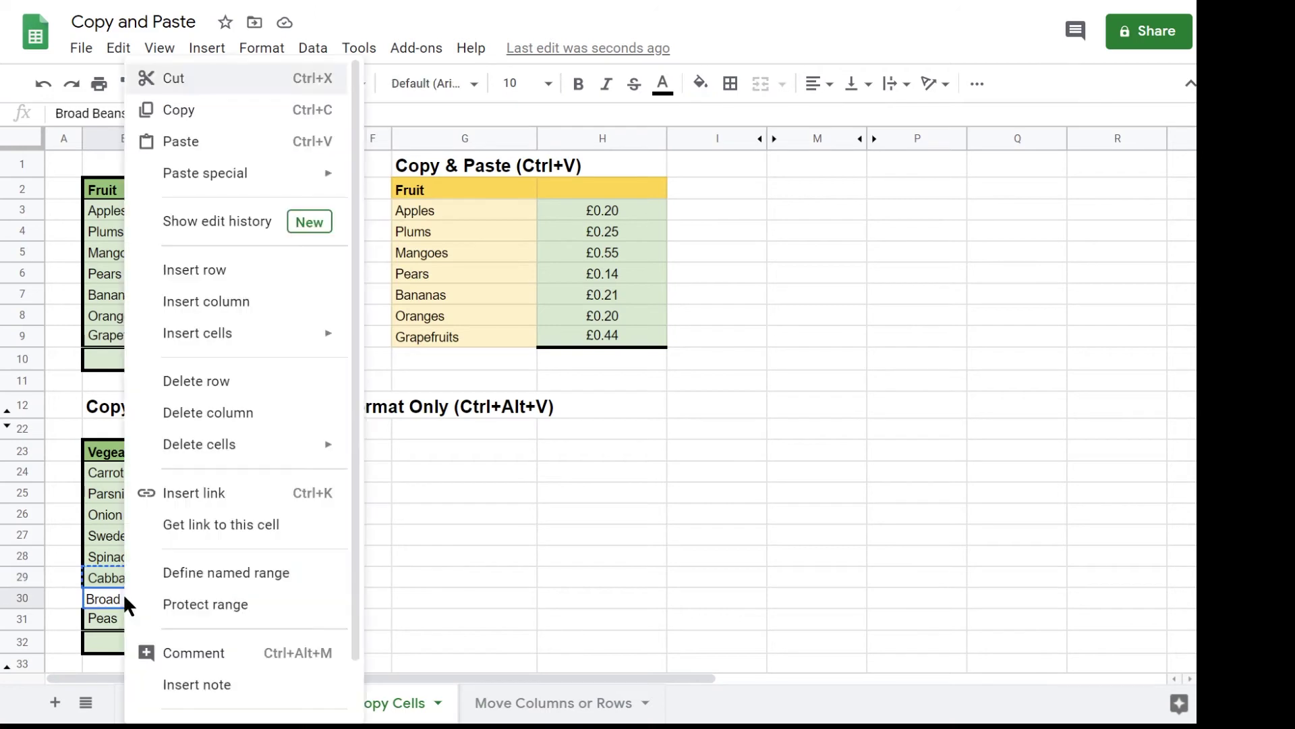
mouse_move(237, 173)
left_click(453, 216)
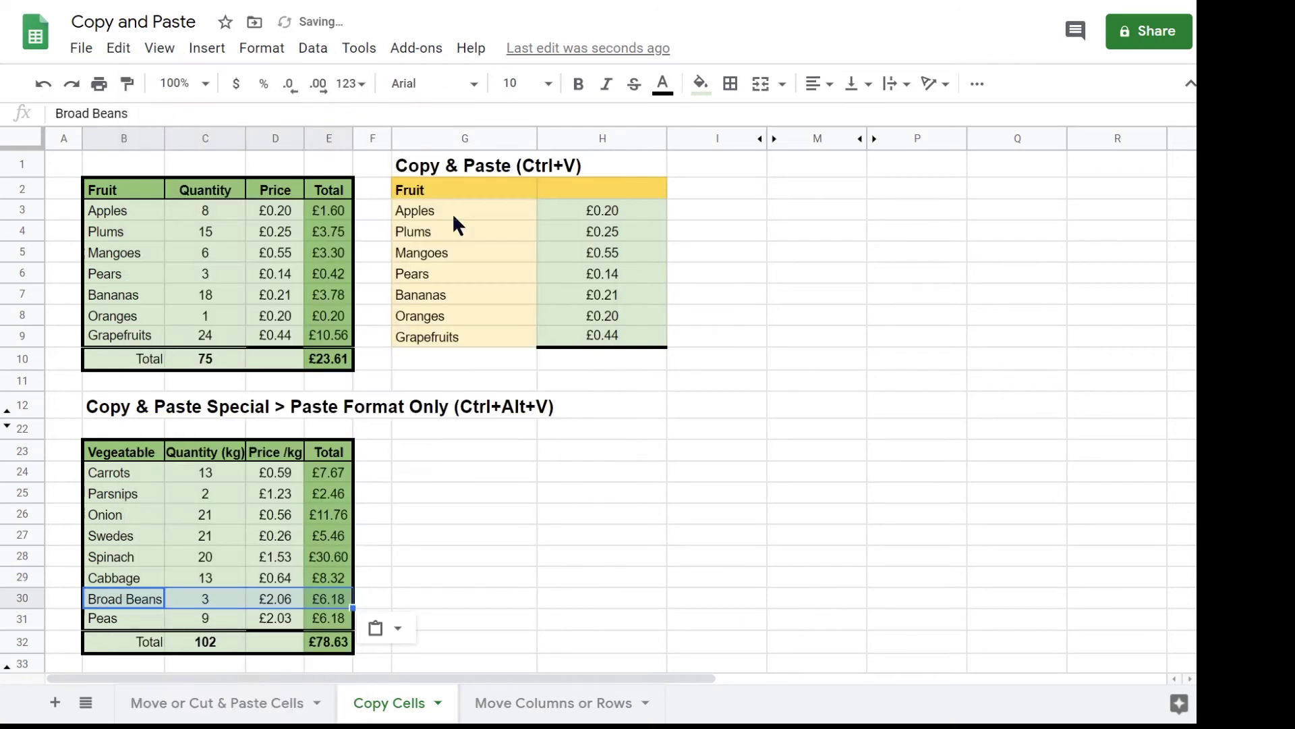
left_click(429, 541)
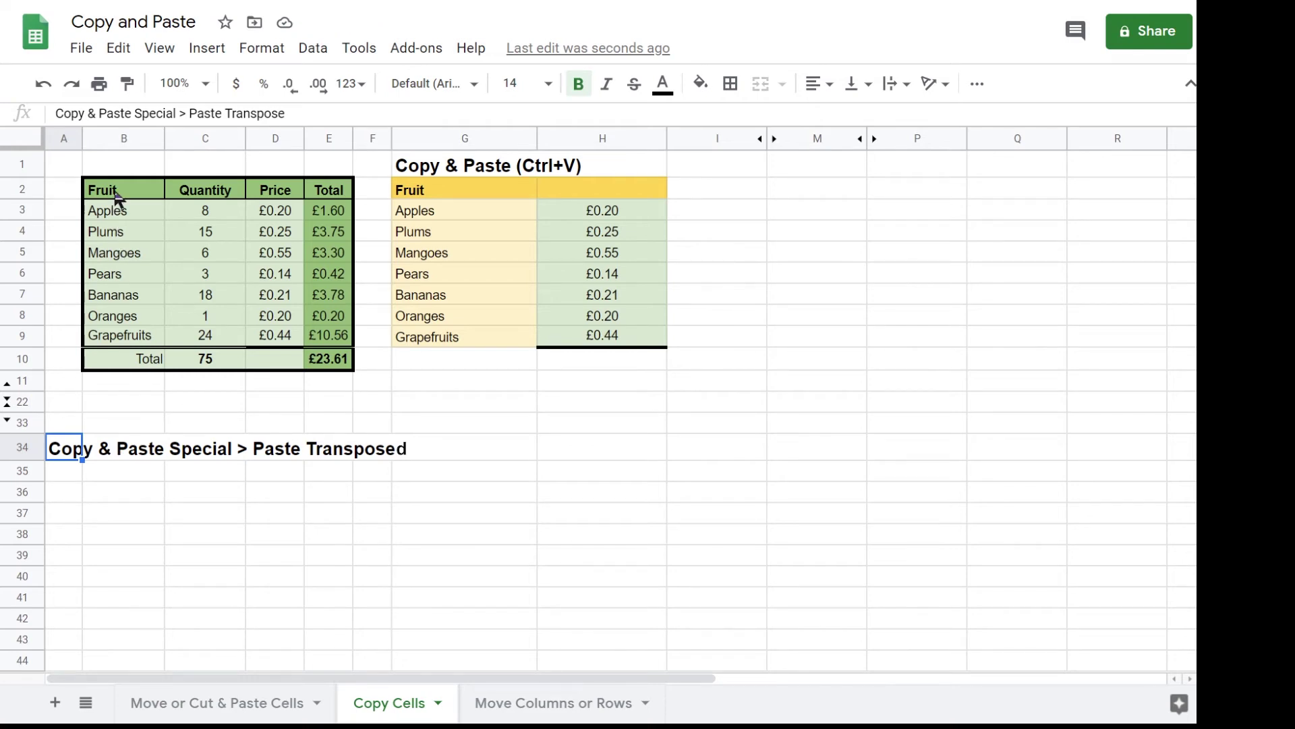
Copy the fruit table B2:E10 and paste it transposed starting at B35.
left_click_drag(110, 195, 327, 364)
right_click(326, 364)
left_click(371, 109)
left_click(116, 469)
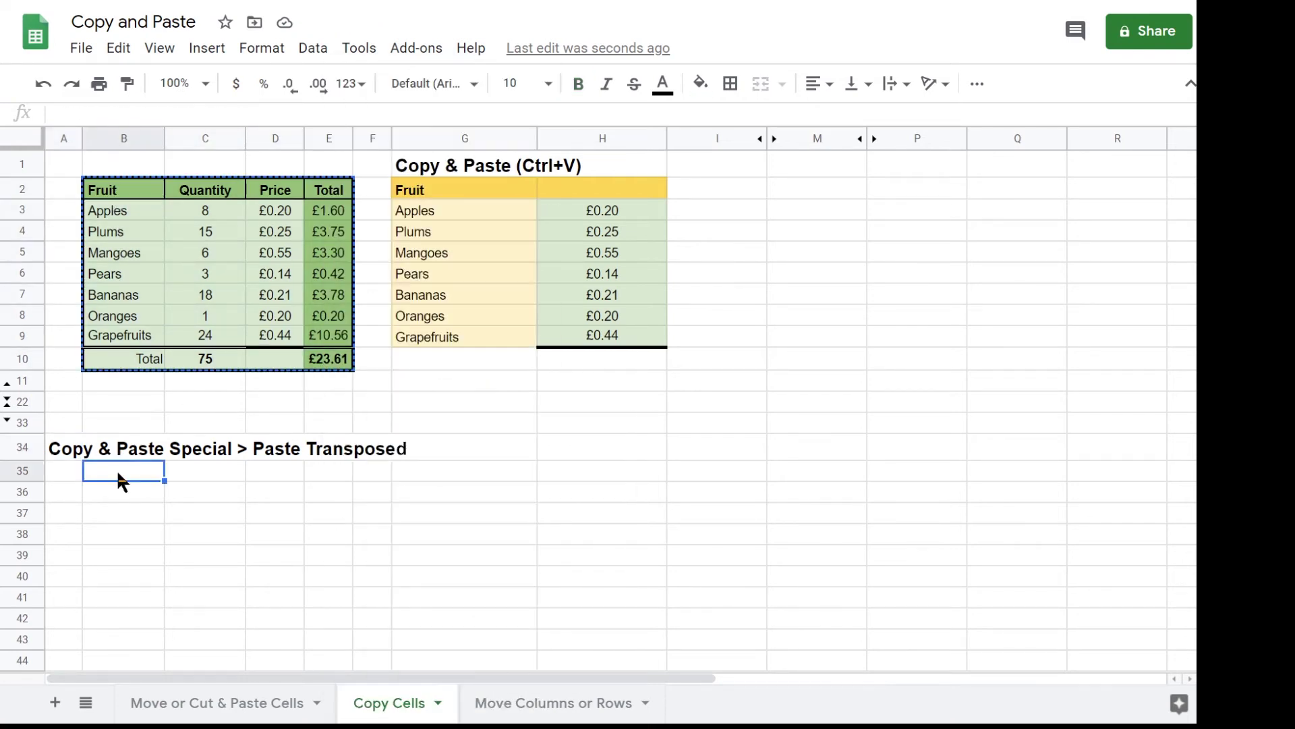
right_click(118, 473)
mouse_move(323, 176)
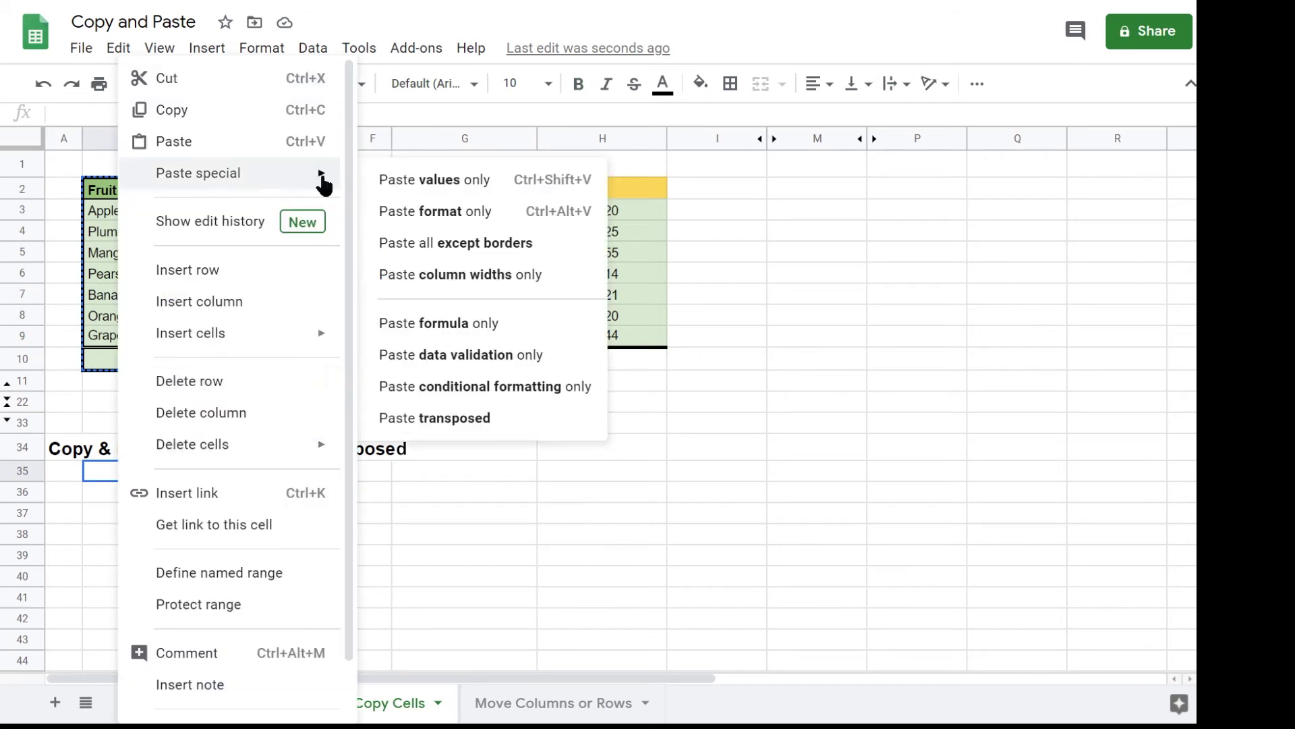
left_click(445, 418)
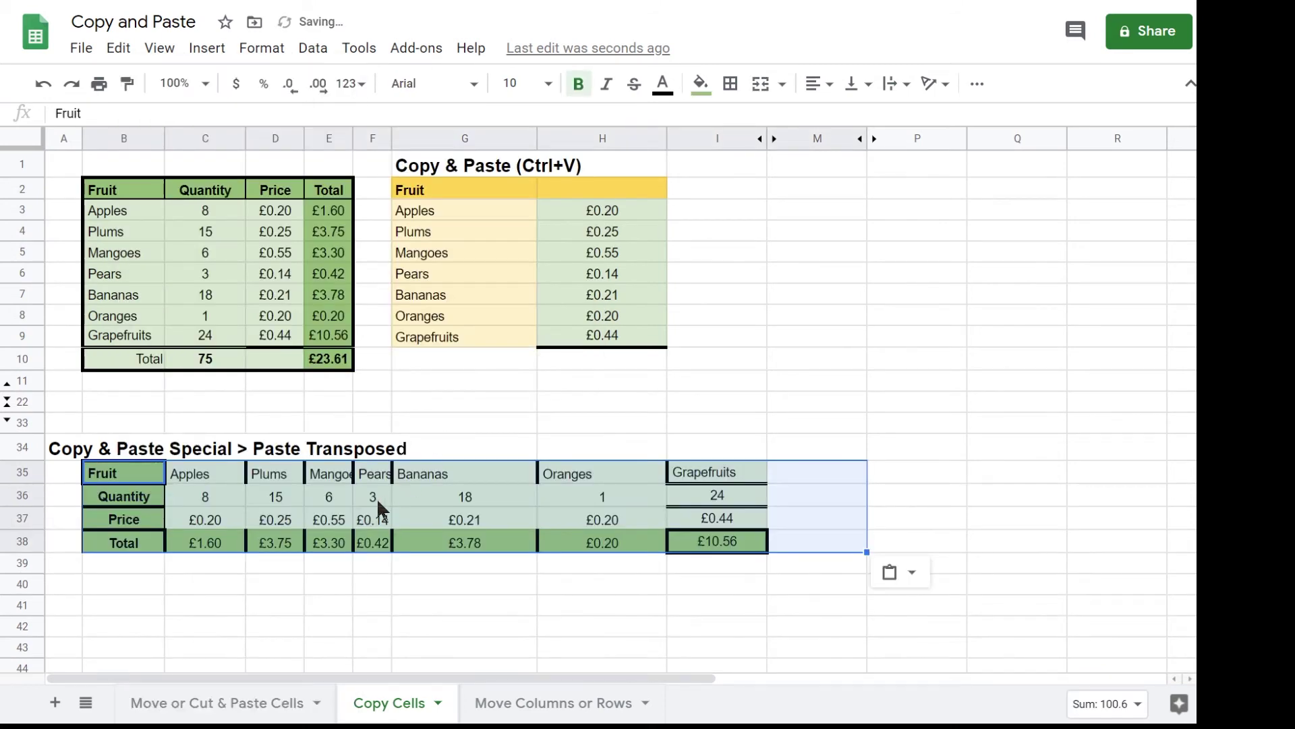
left_click(59, 448)
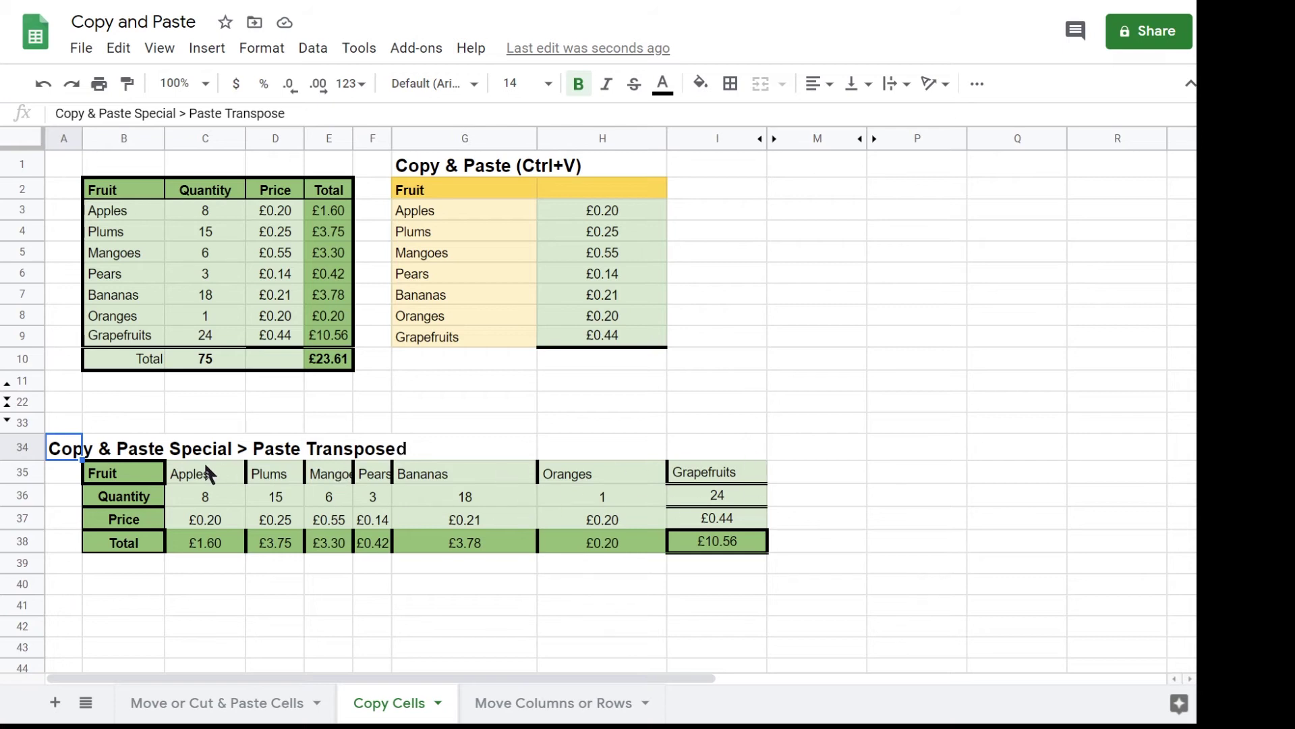
Check that the Apples total in C38 reads =C36*C37, then select the transposed table.
left_click(214, 545)
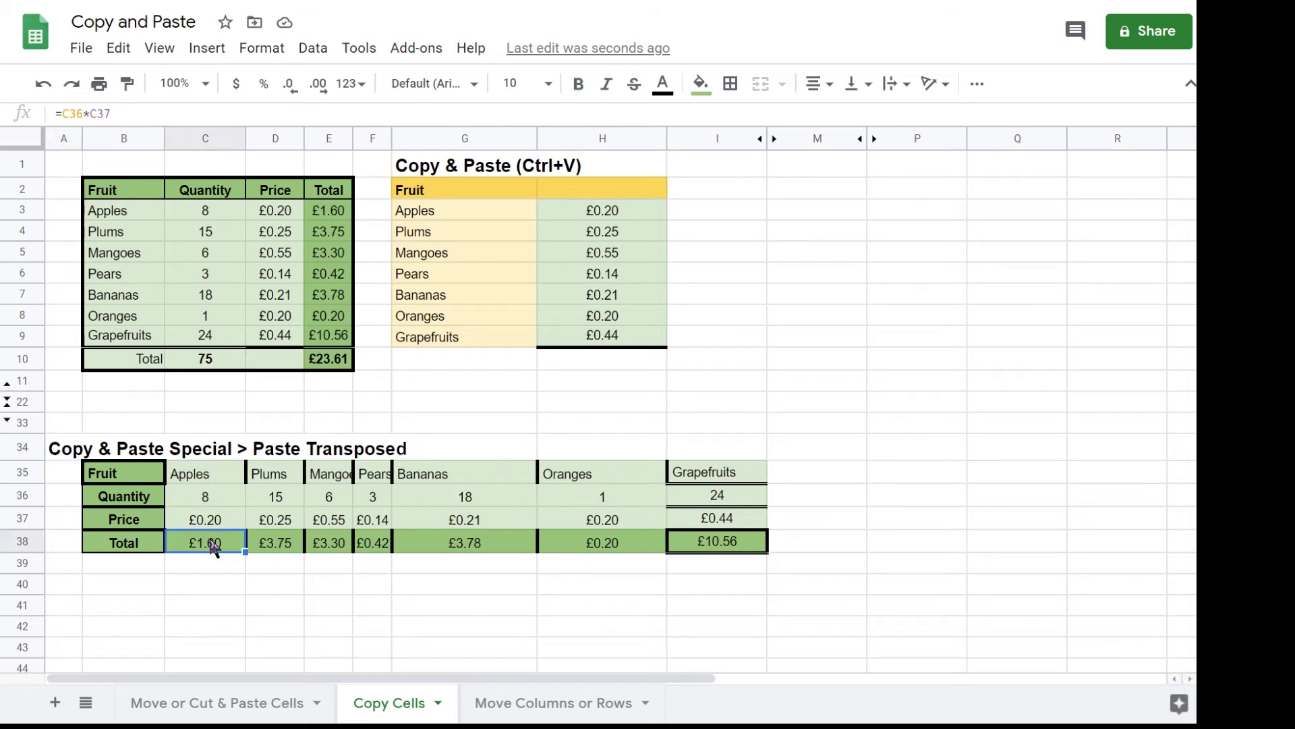
key("F2")
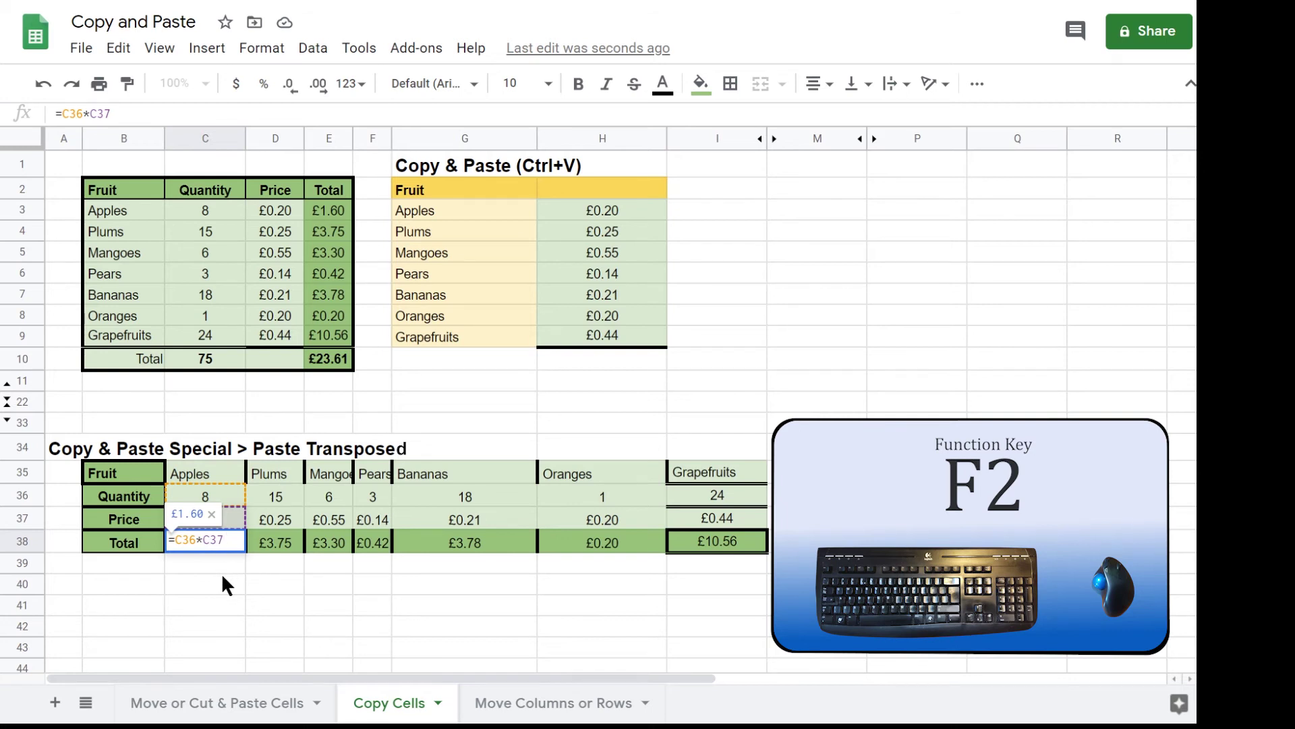
left_click_drag(118, 472, 742, 539)
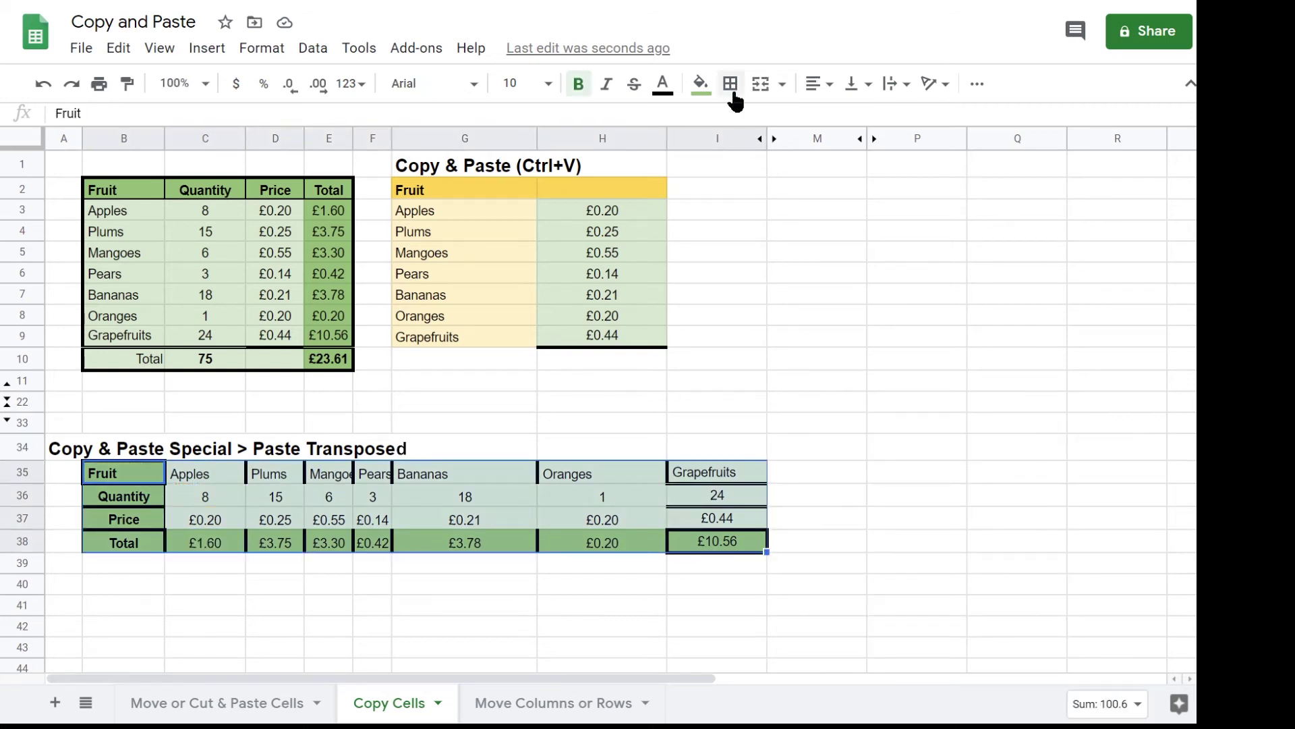
Put outline borders around the transposed table, the row labels B35:B38 and header row 35.
left_click(730, 84)
left_click(848, 122)
left_click_drag(101, 472, 121, 535)
left_click(730, 84)
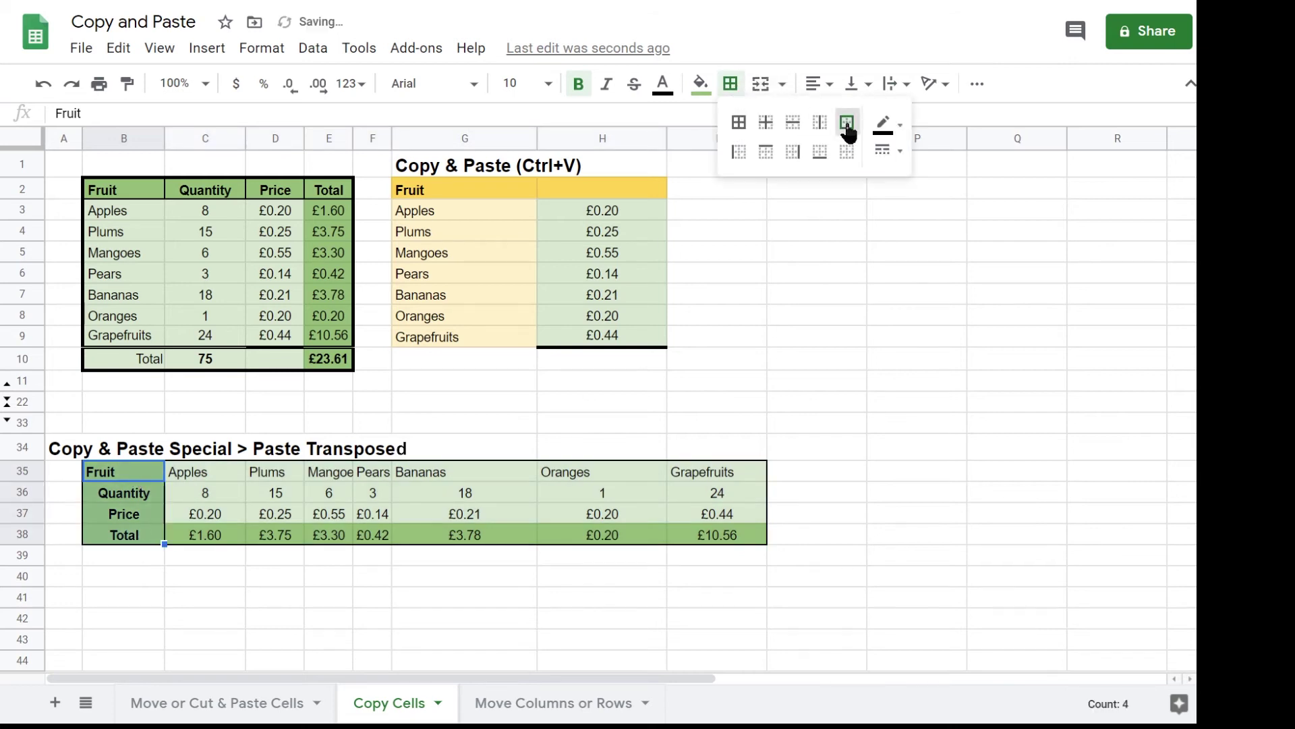
left_click(848, 122)
left_click_drag(174, 481, 749, 473)
left_click(730, 83)
left_click(847, 123)
Centre fruit values C35:I38, left-align row labels B35:B38, and auto-fit column E's width.
left_click_drag(202, 475, 708, 537)
left_click(818, 84)
left_click(839, 116)
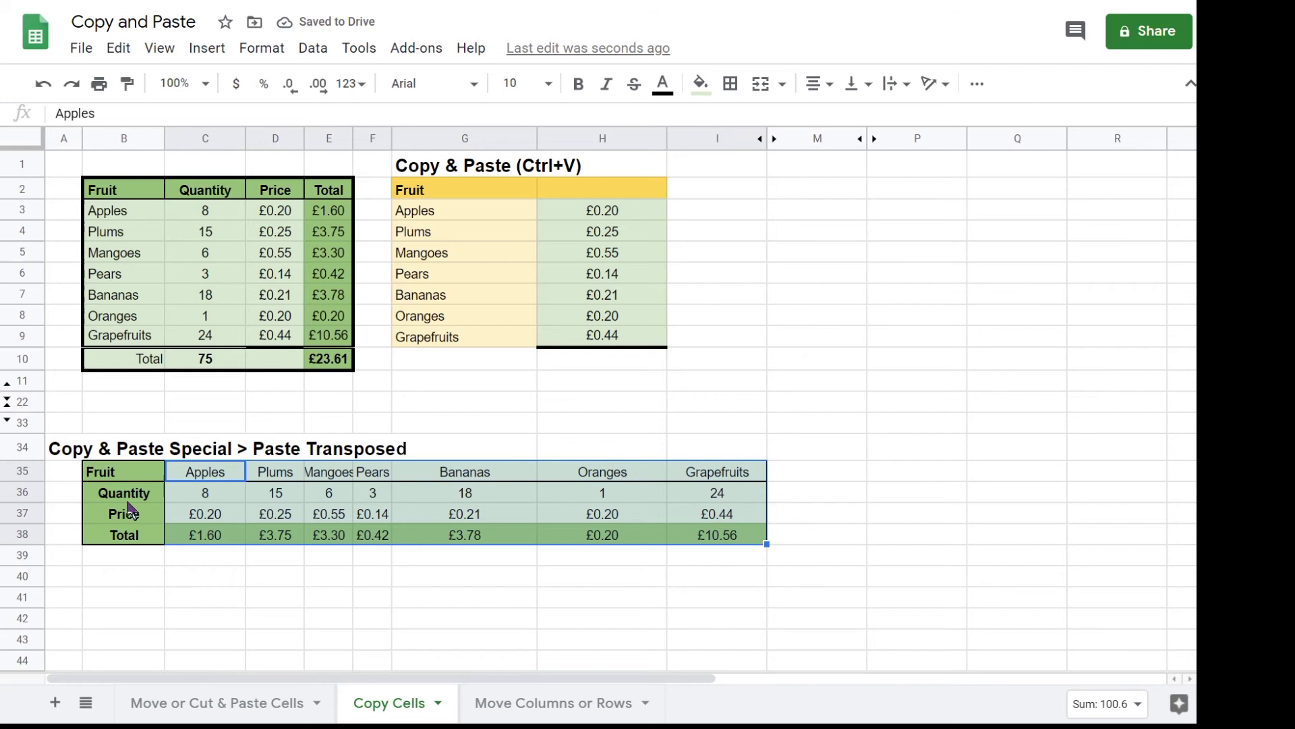
left_click(125, 475)
left_click_drag(125, 476, 125, 534)
left_click(818, 84)
left_click(820, 115)
left_click(329, 575)
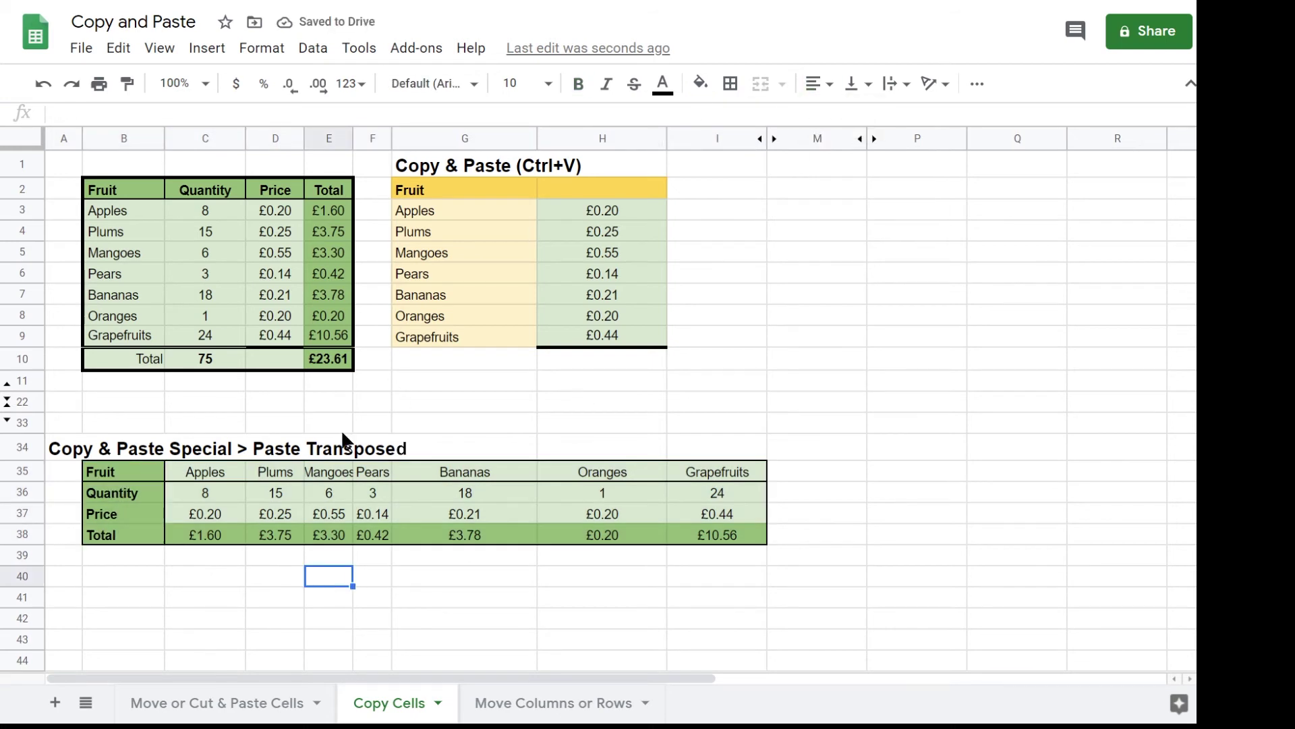
double_click(352, 138)
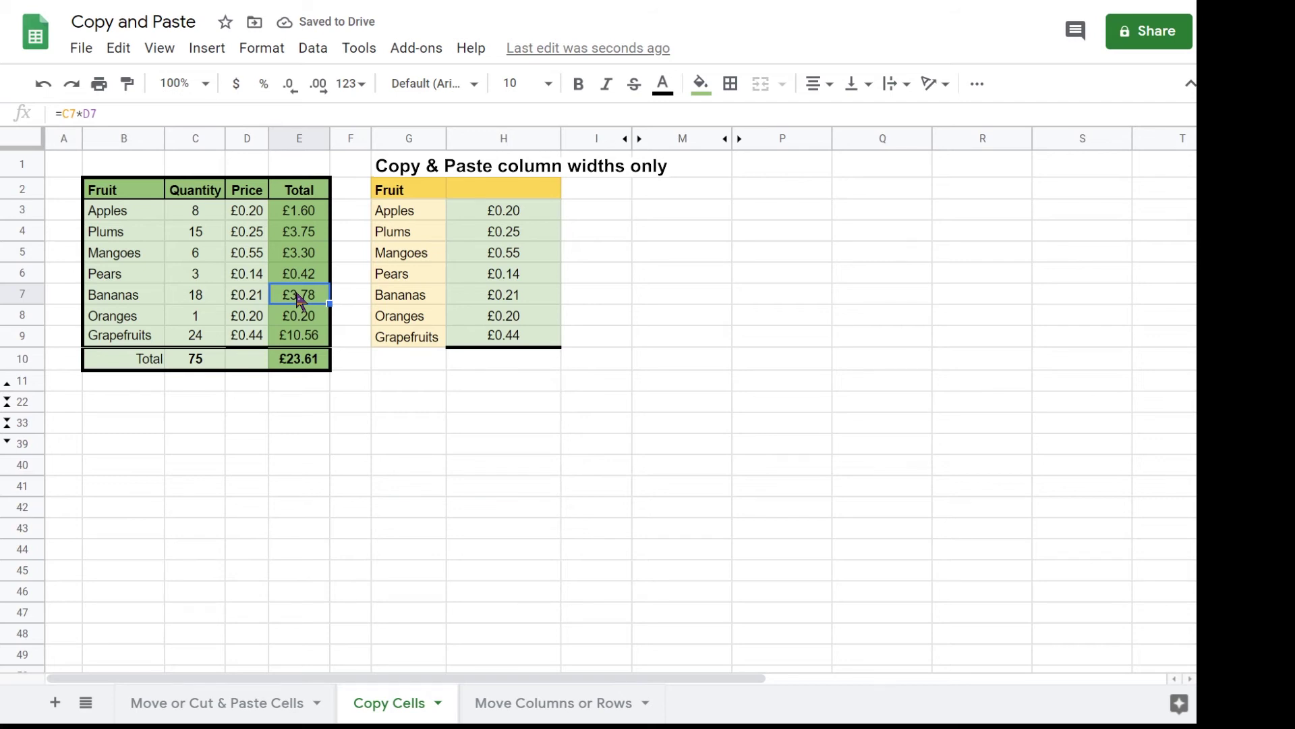
Copy the £3.78 total cell and paste only its column width onto column H.
right_click(300, 299)
left_click(364, 111)
left_click(523, 276)
right_click(523, 275)
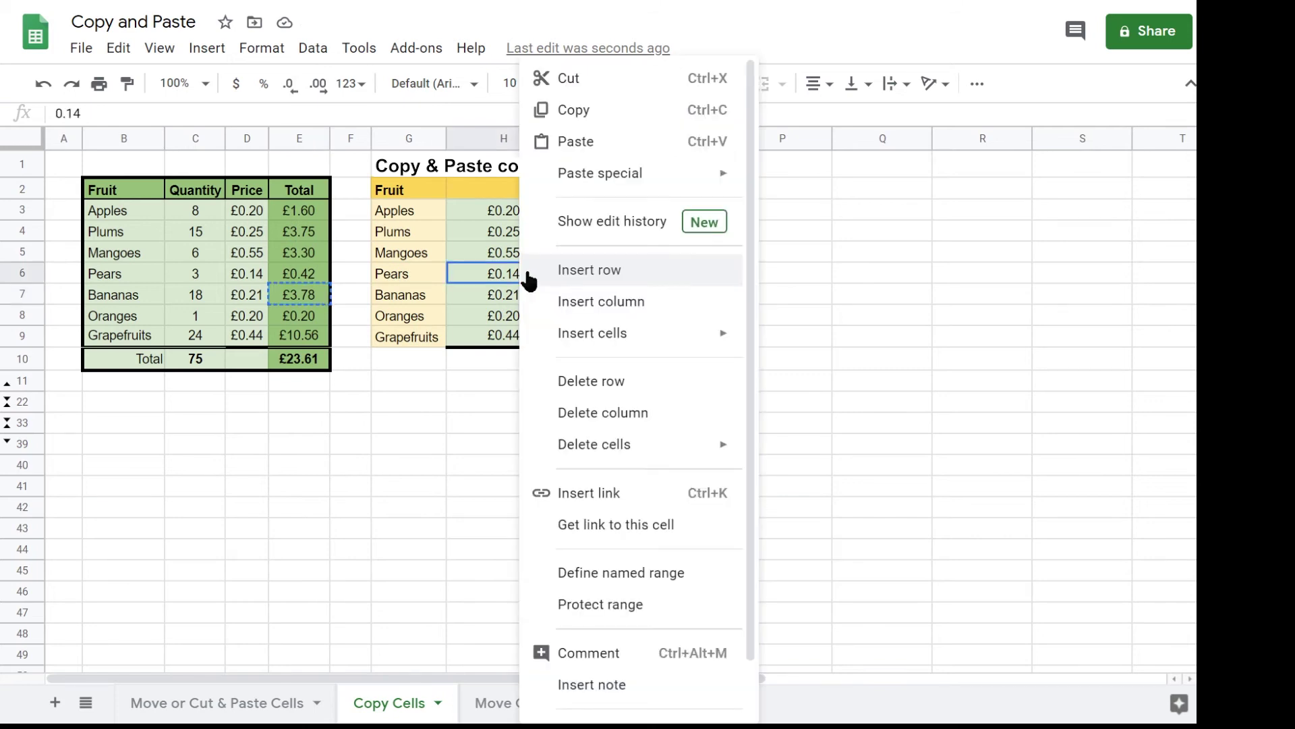
mouse_move(727, 179)
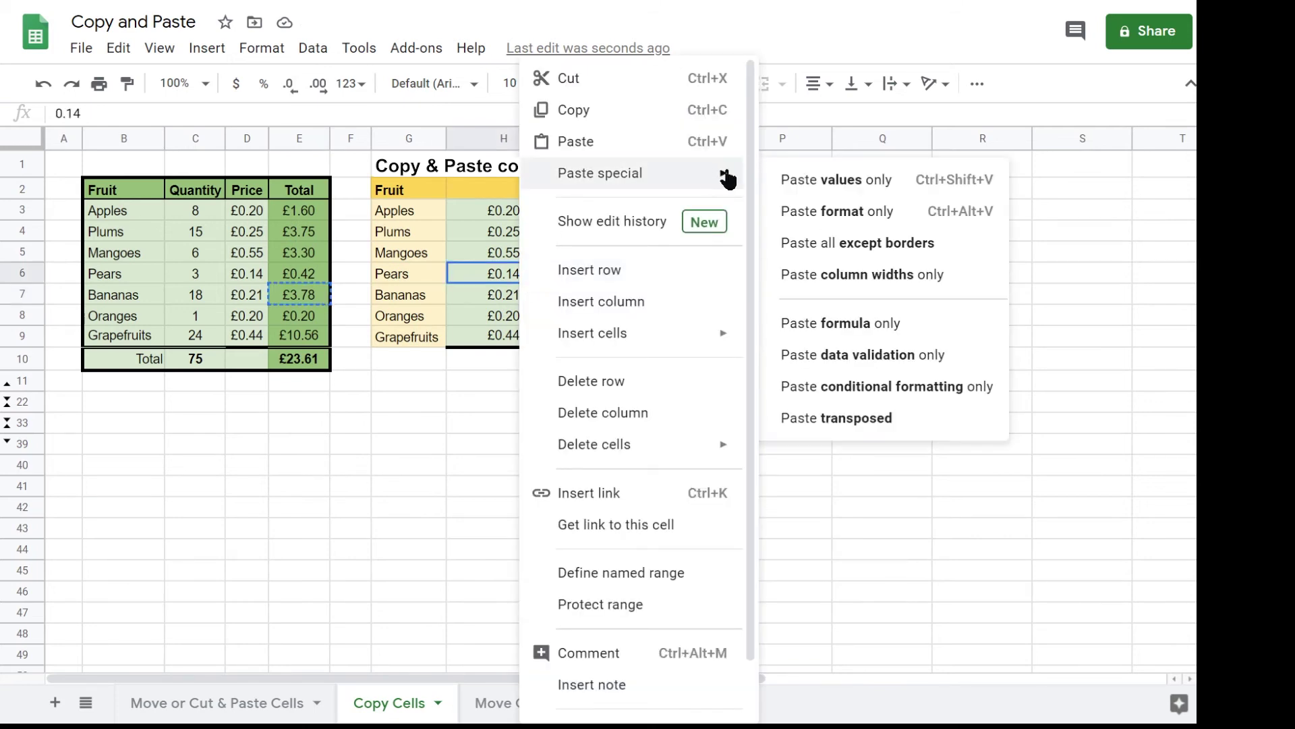
left_click(845, 279)
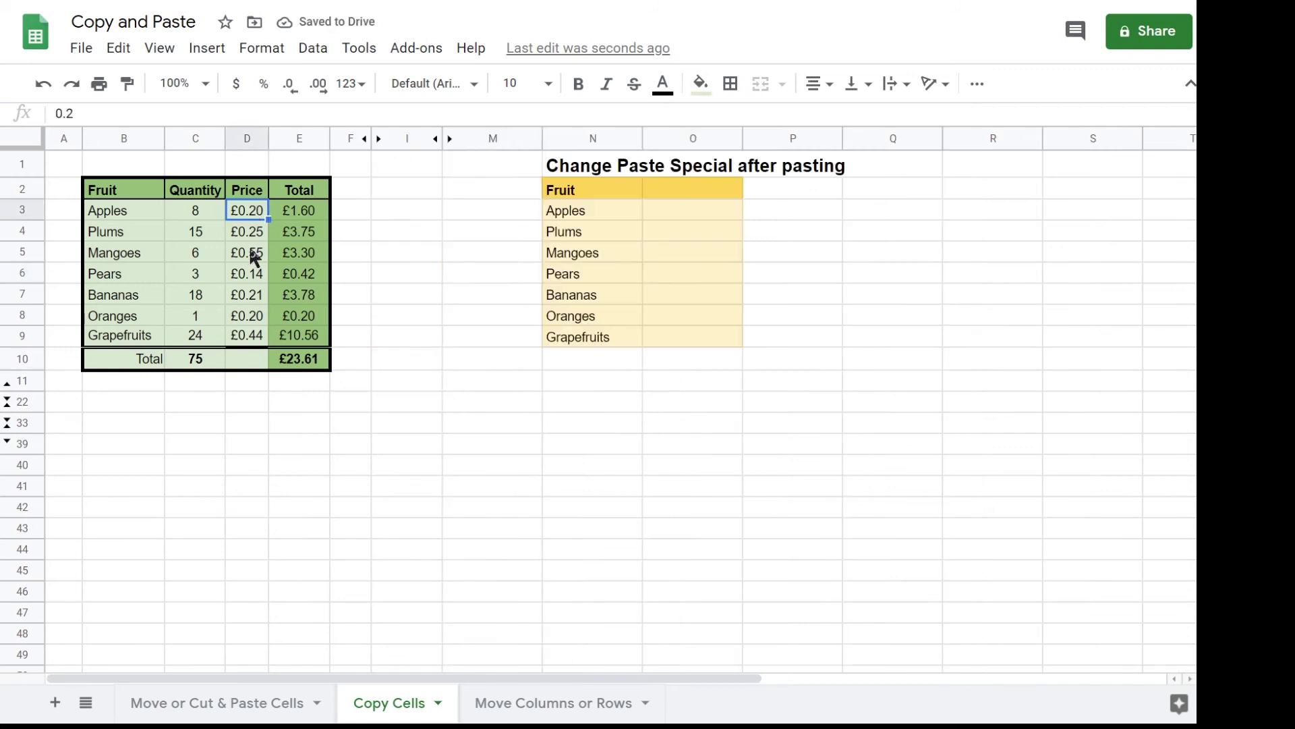
Copy the Price values D3:D9 and paste them into O3:O9.
left_click(254, 337, "shift")
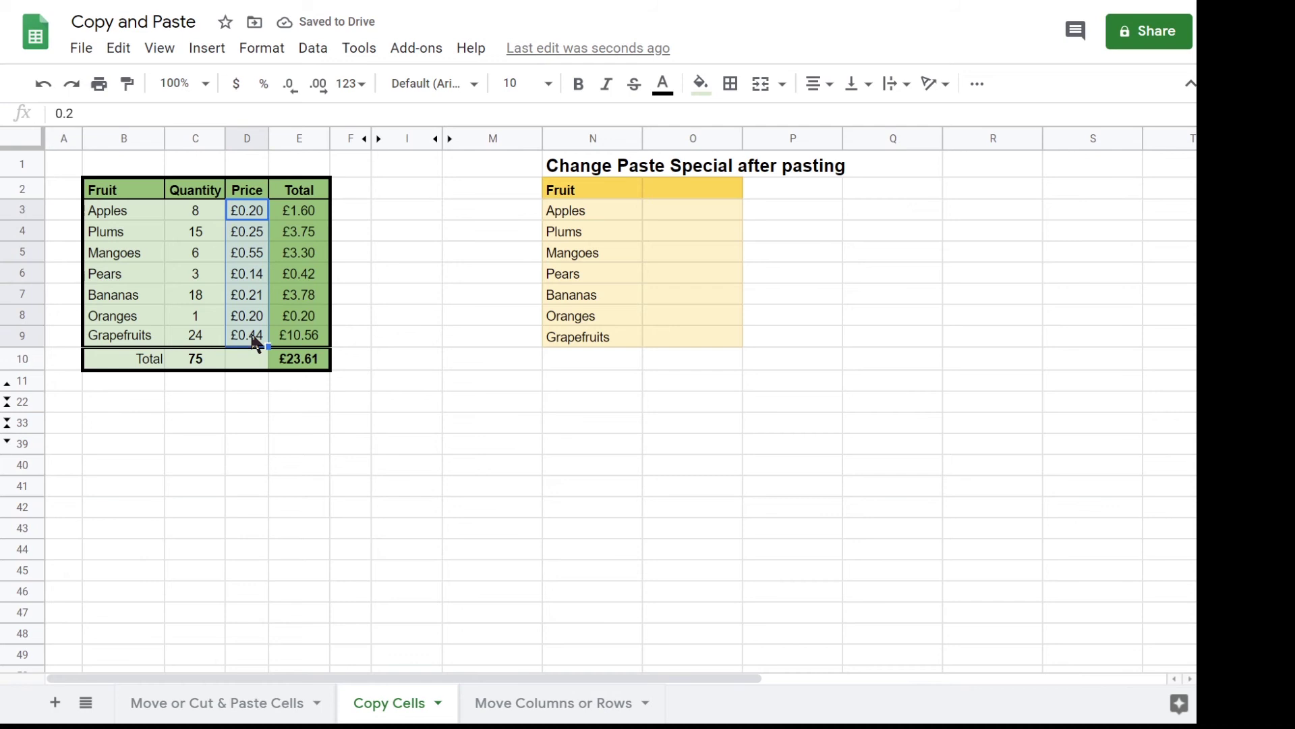
right_click(254, 341)
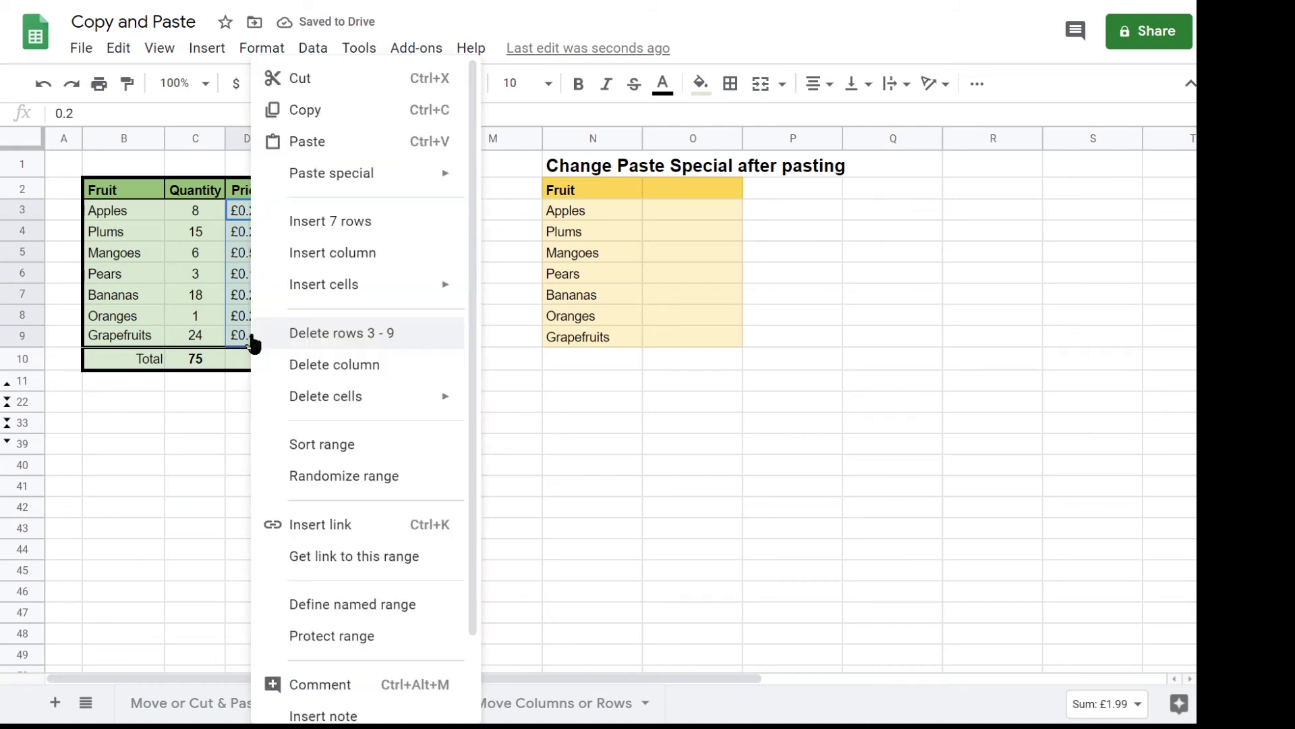
left_click(297, 111)
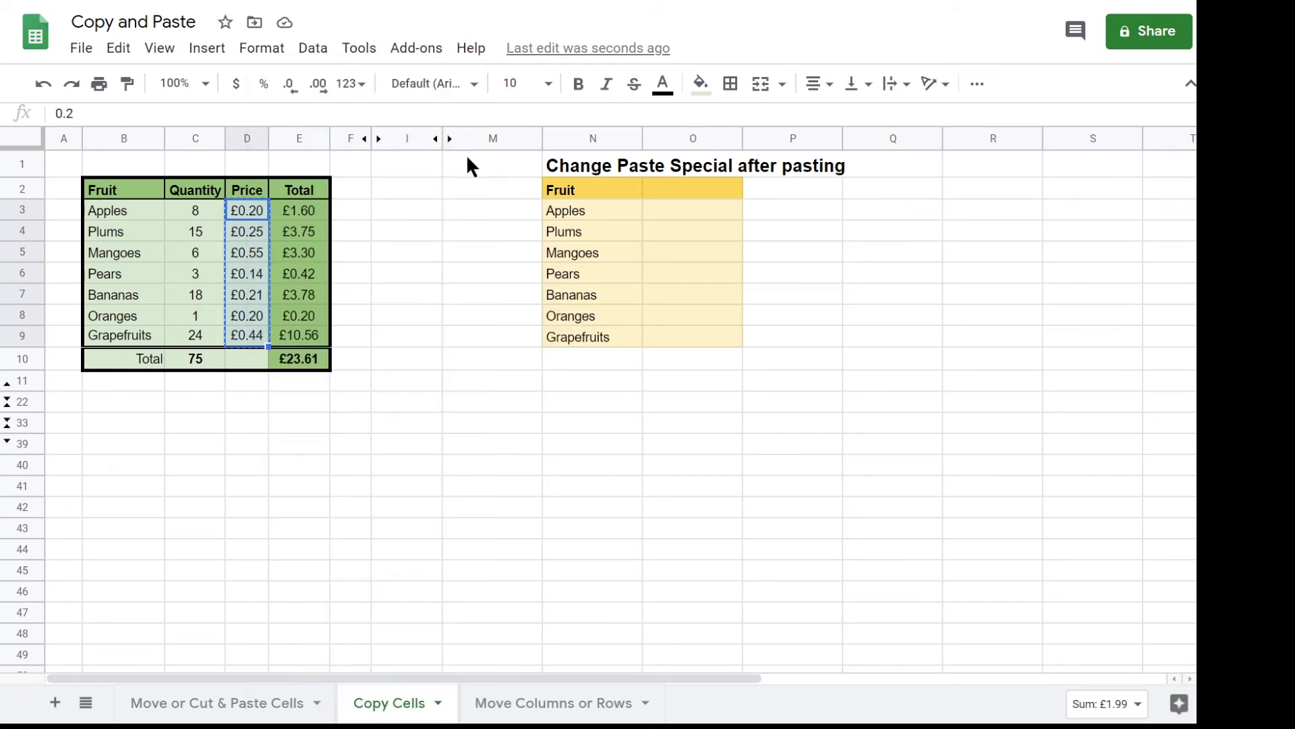
left_click(661, 209)
right_click(661, 211)
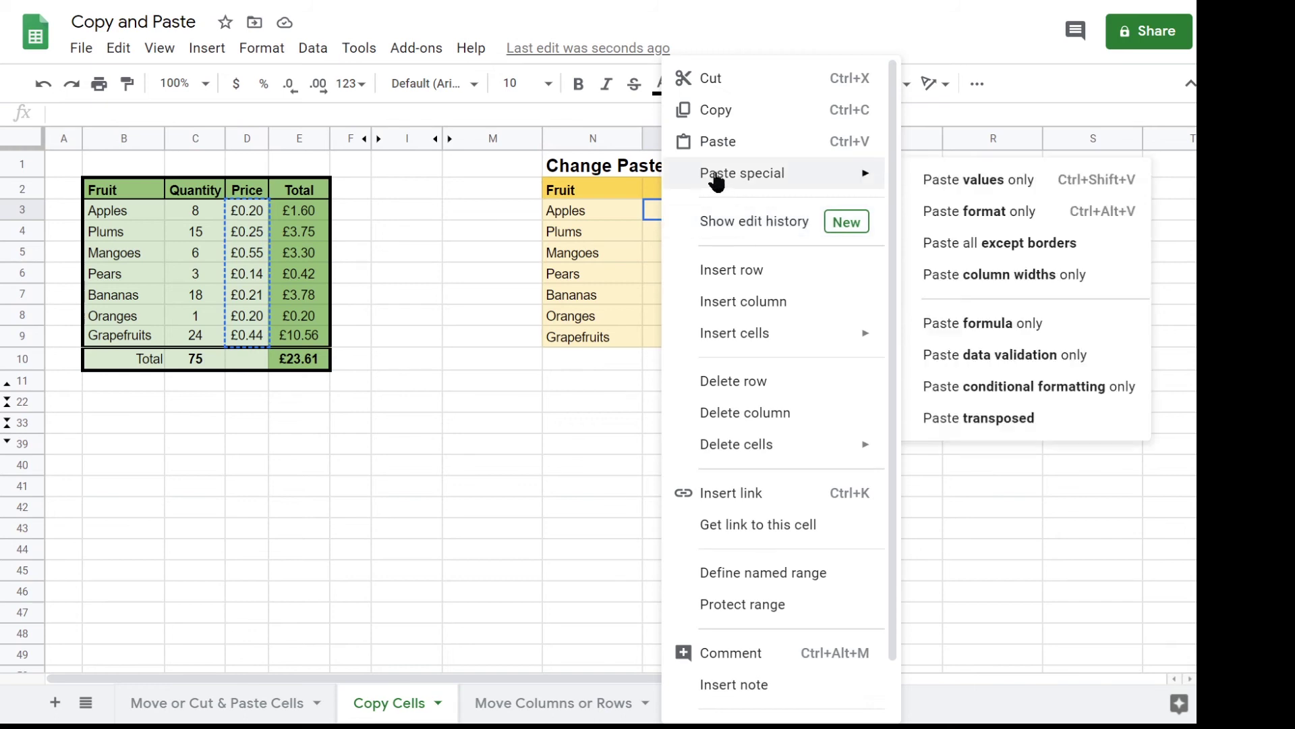
left_click(718, 143)
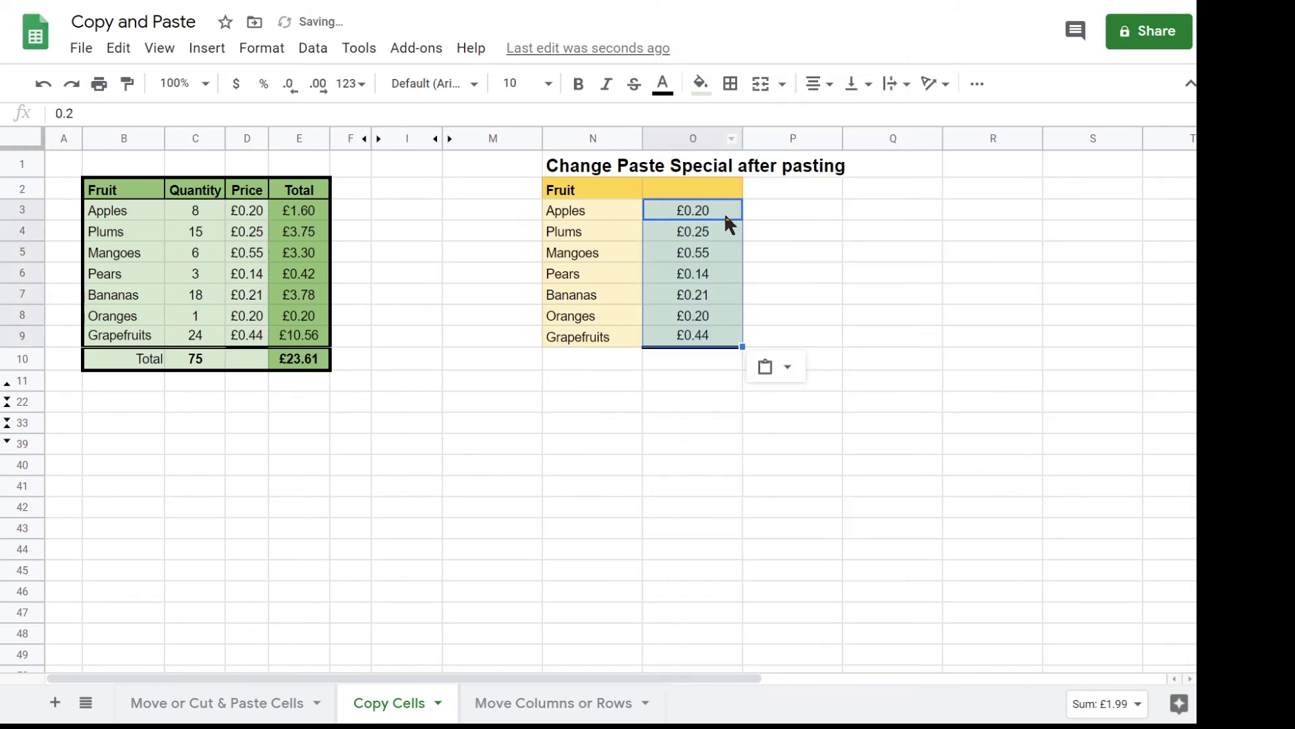
Change the pasted prices to values only, then to formatting only.
left_click(787, 370)
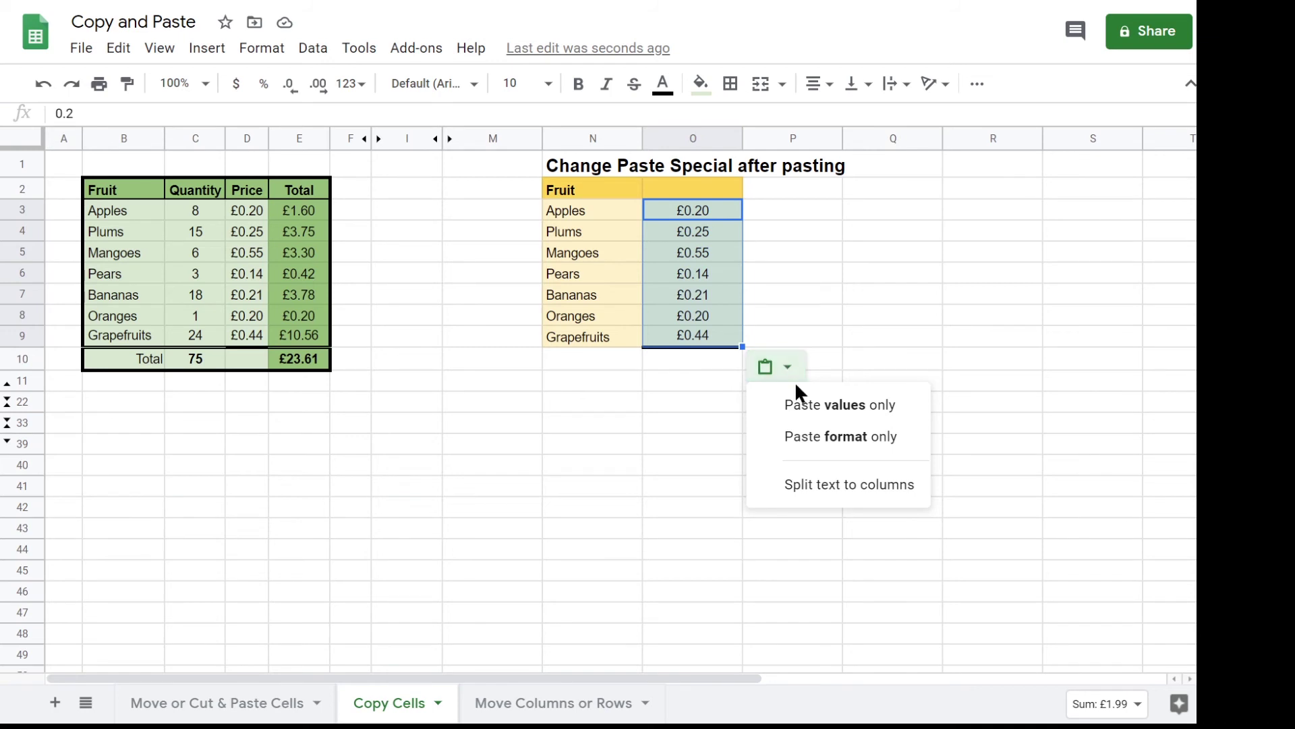
left_click(812, 404)
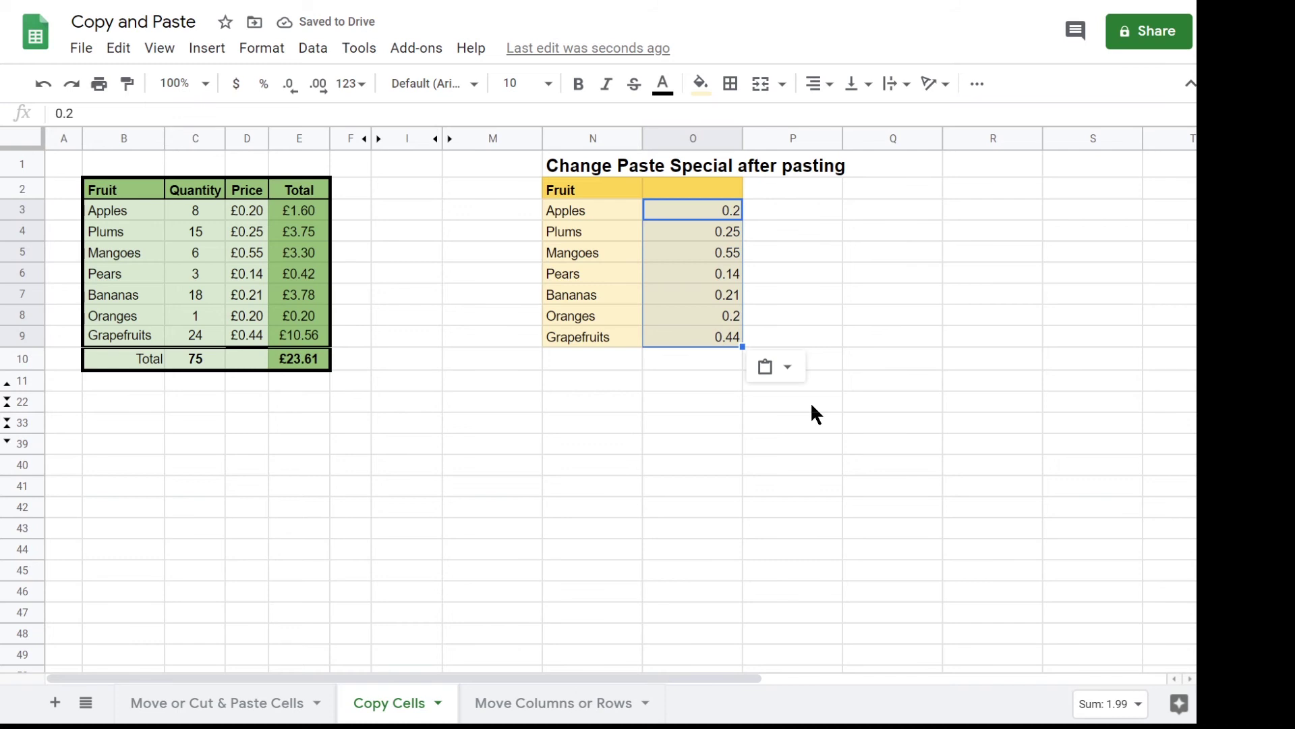
left_click(786, 368)
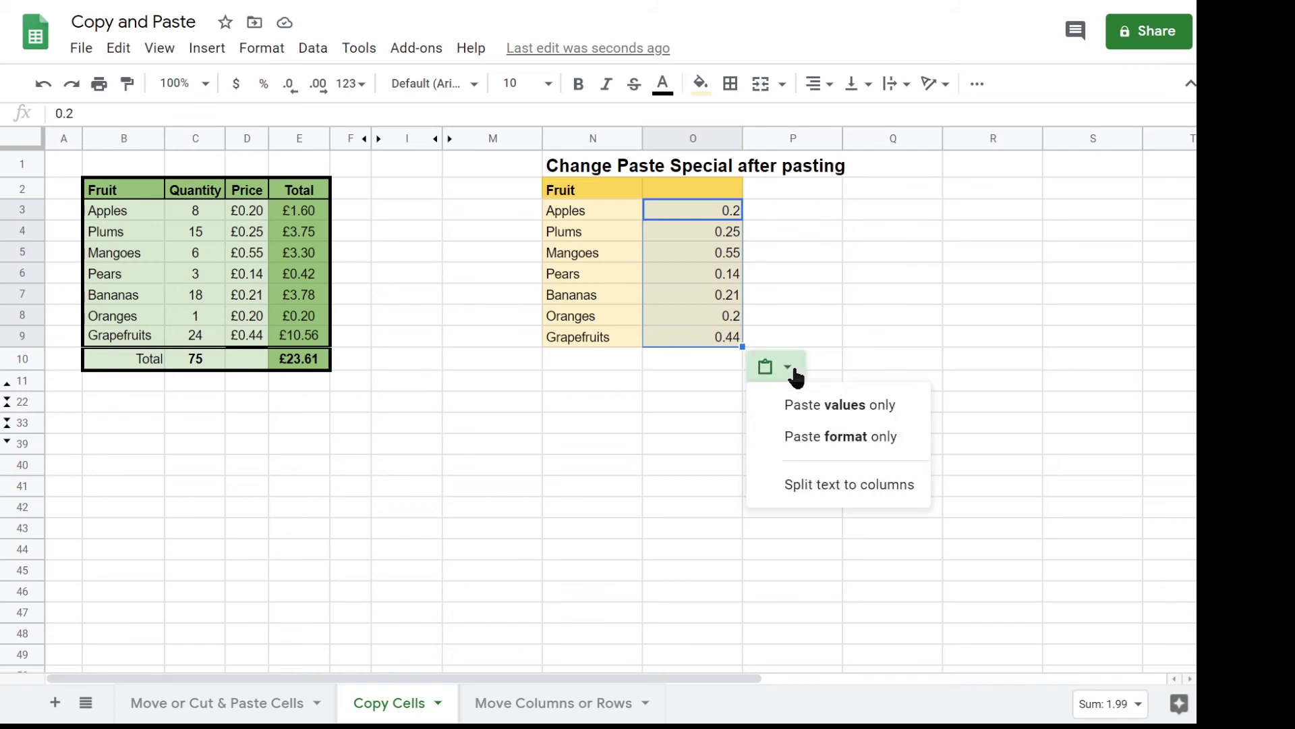
left_click(822, 437)
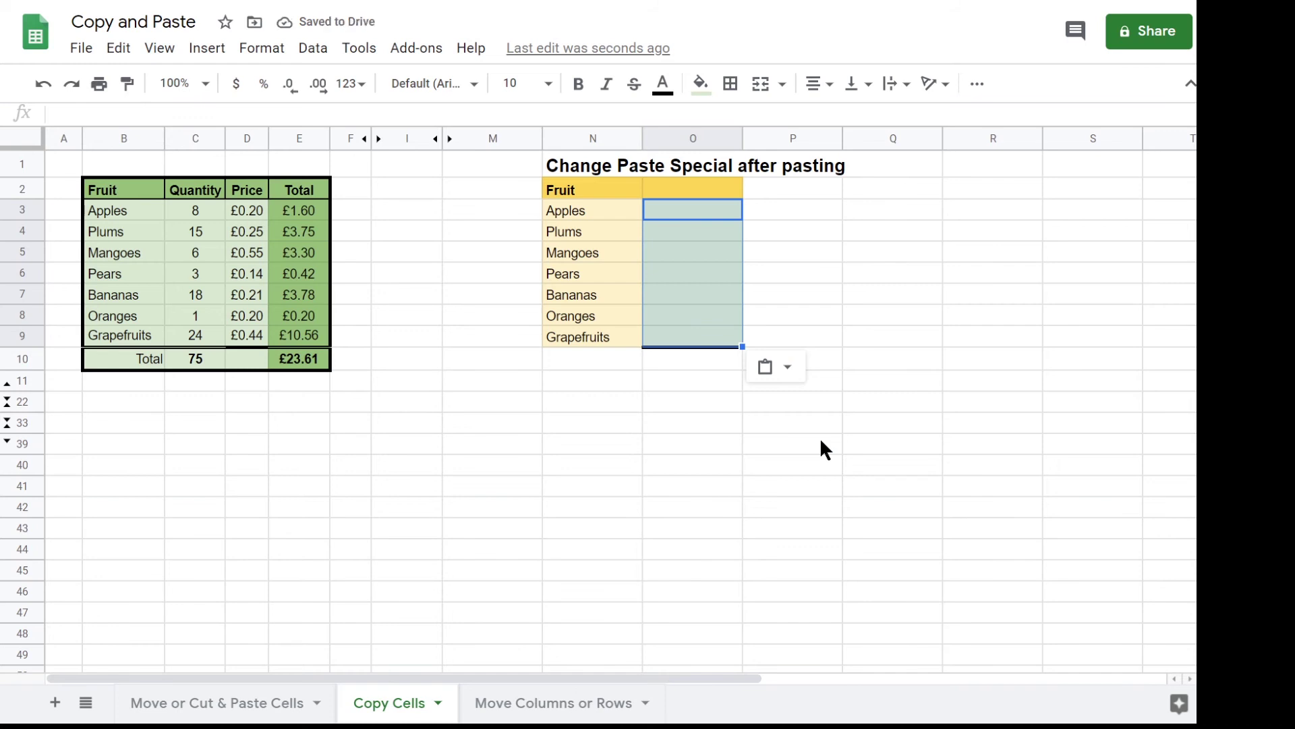
left_click(731, 405)
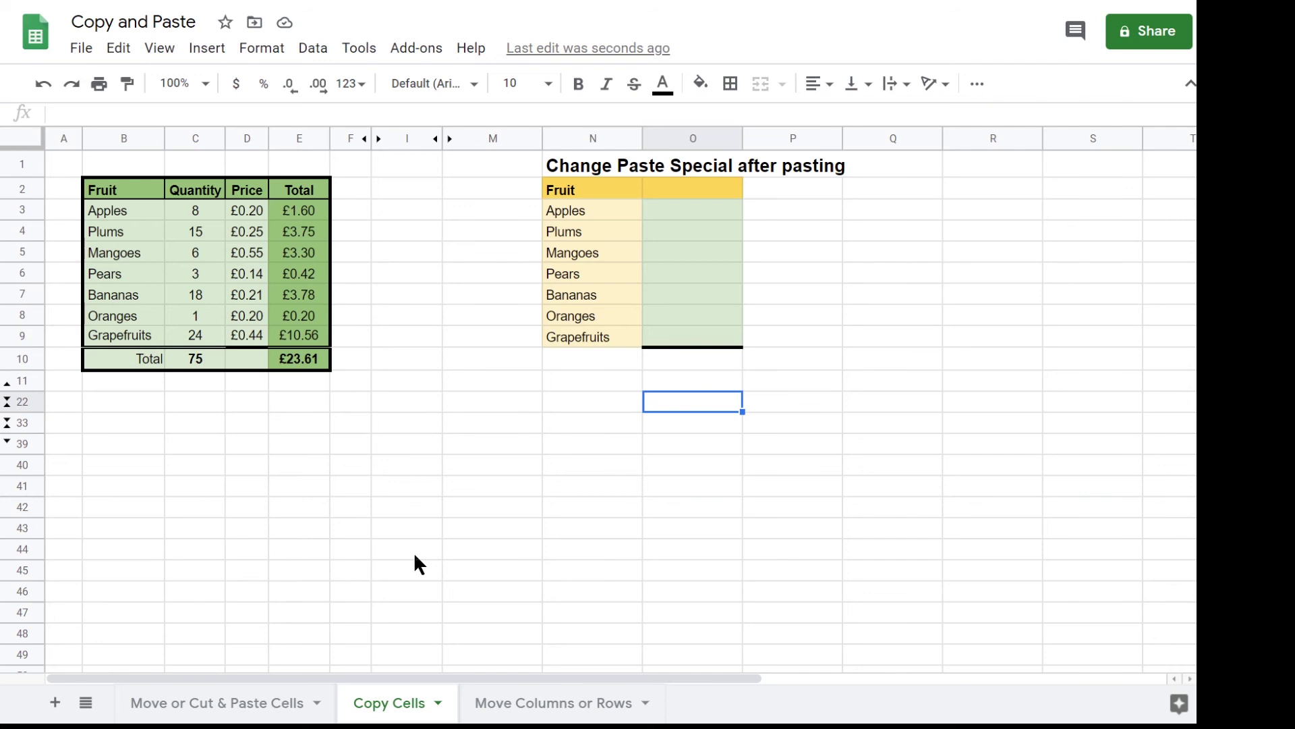
On Move Columns or Rows, move Quantity from column D to G and confirm D3 reads =G3*C3.
left_click(530, 701)
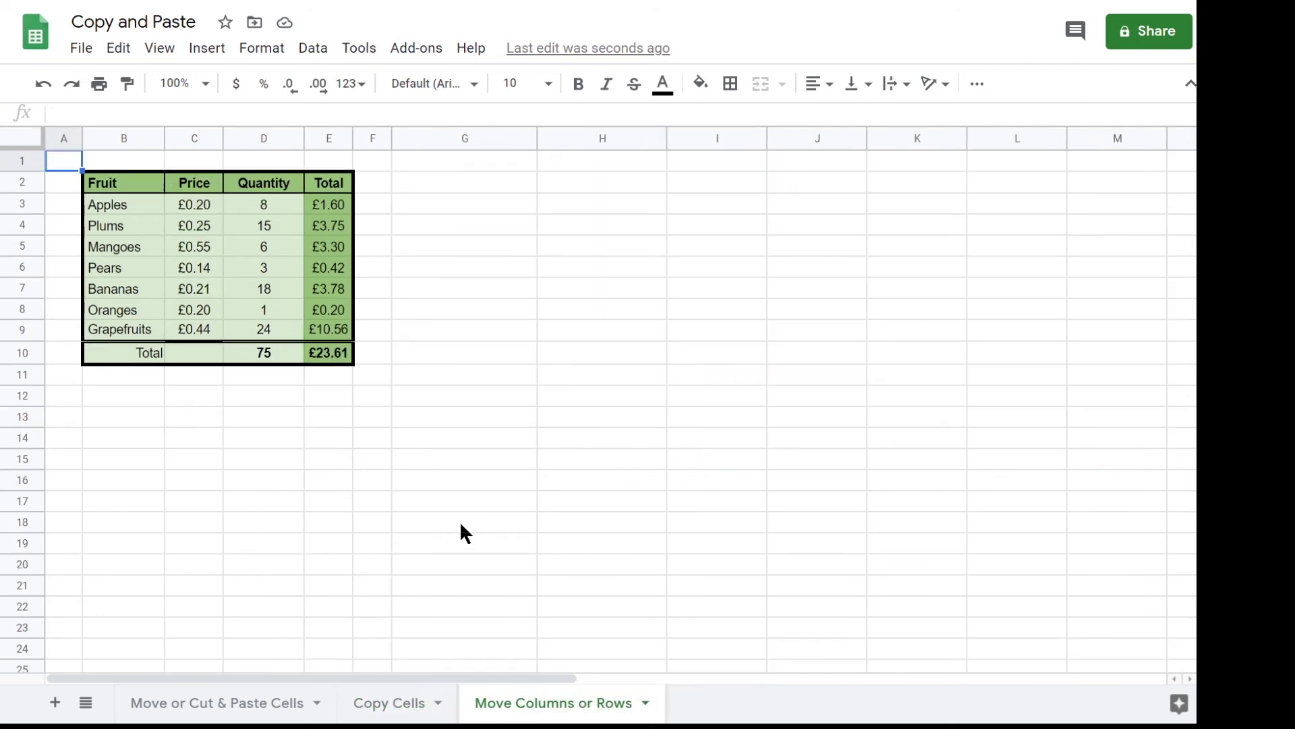
left_click(256, 139)
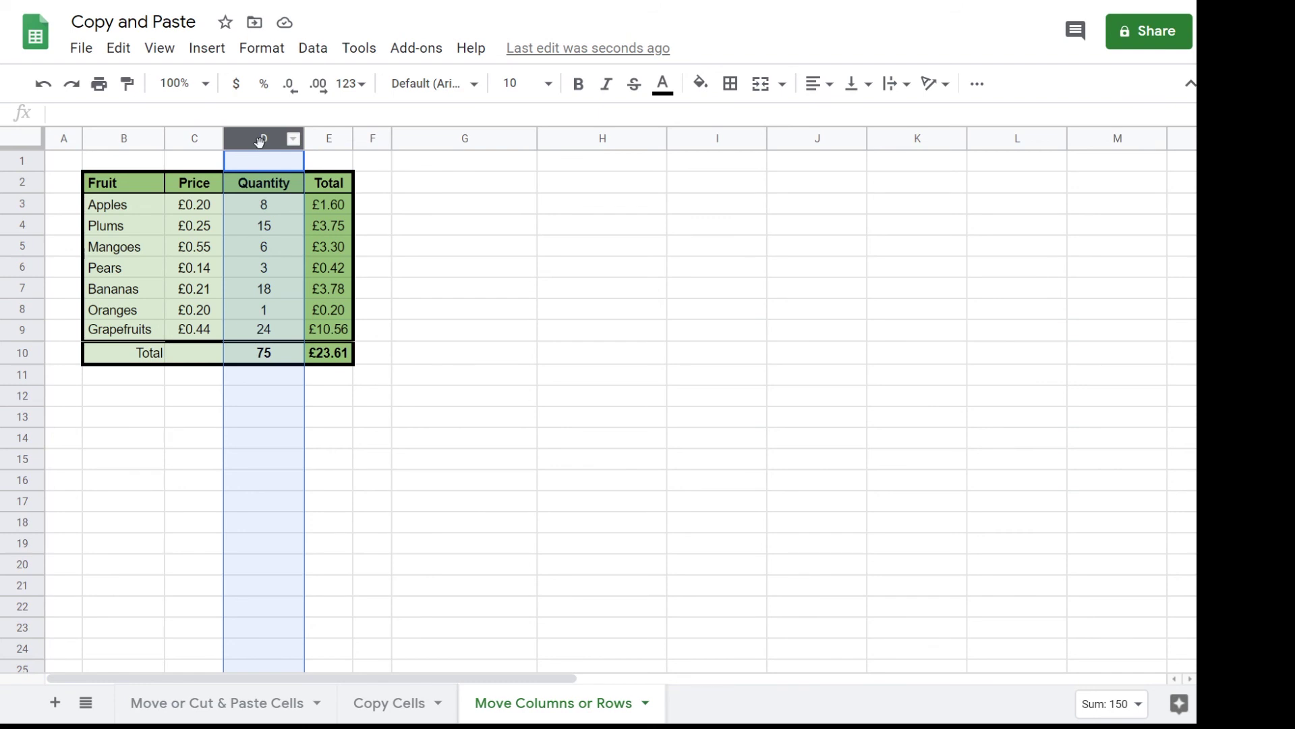
mouse_move(259, 141)
left_mouse_down()
mouse_move(628, 172)
mouse_move(523, 185)
left_mouse_up()
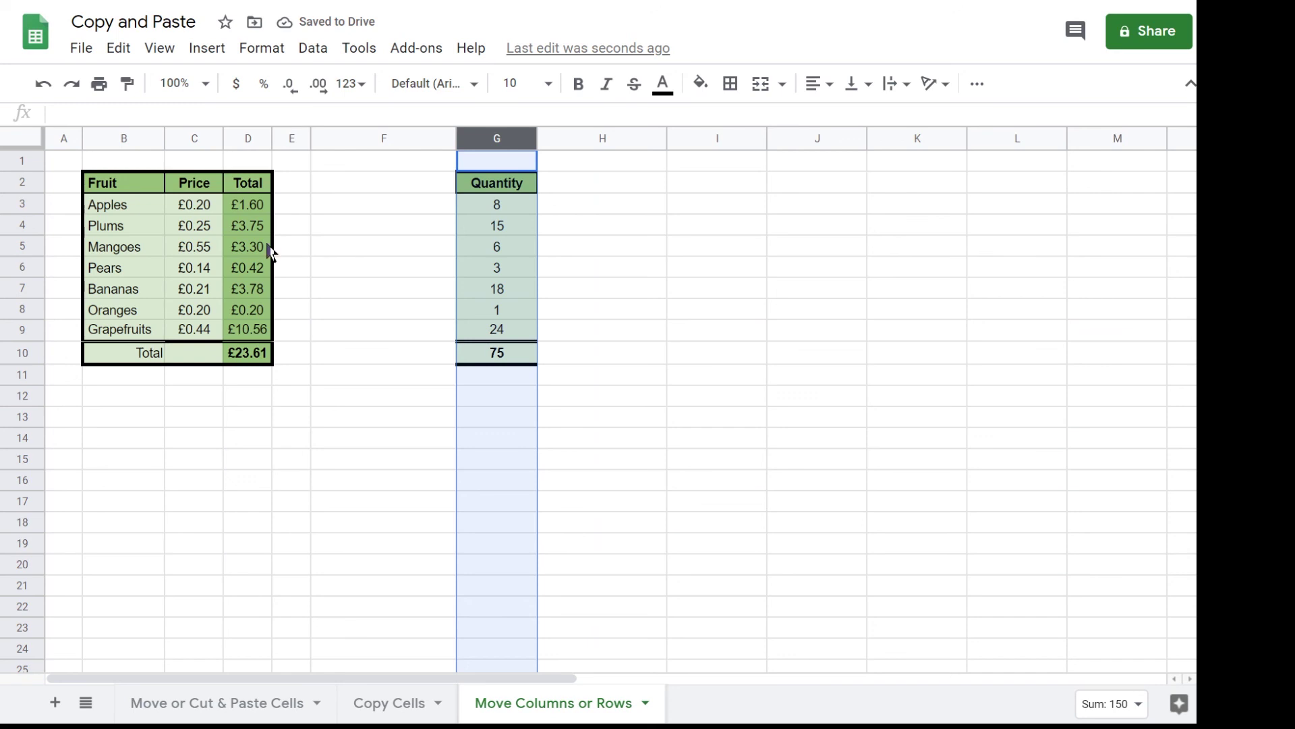
left_click(257, 209)
key("F2")
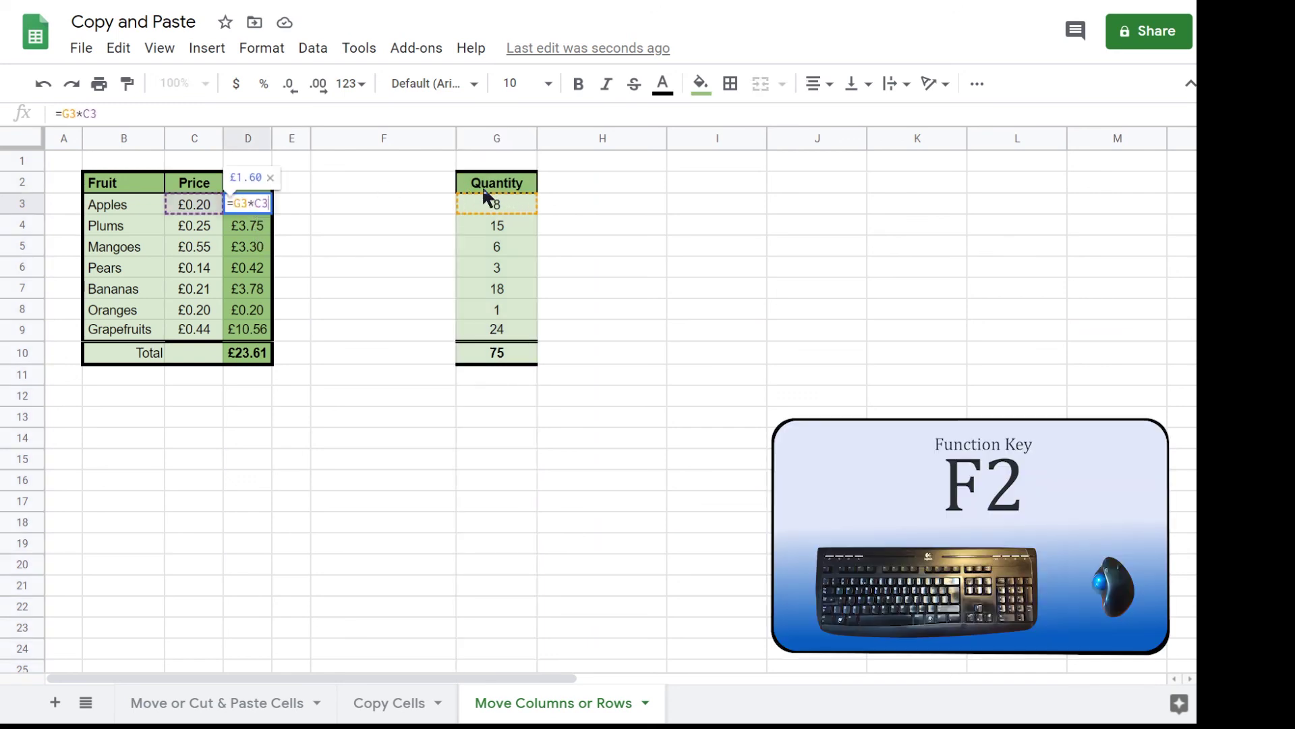
key("Escape")
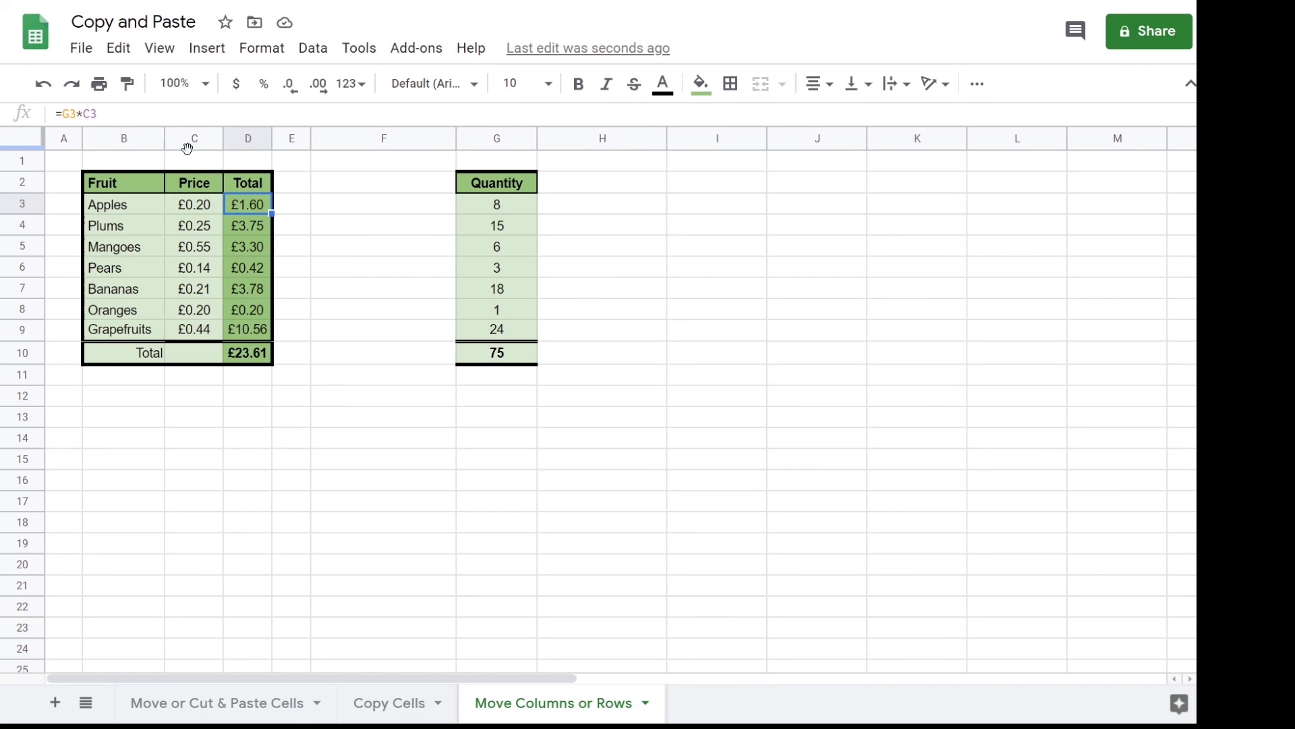
Cut the Price column C into column I and confirm D3's formula reads =G3*I3.
mouse_move(185, 146)
left_mouse_down()
mouse_move(193, 195)
mouse_move(194, 140)
left_mouse_up()
left_click(191, 137)
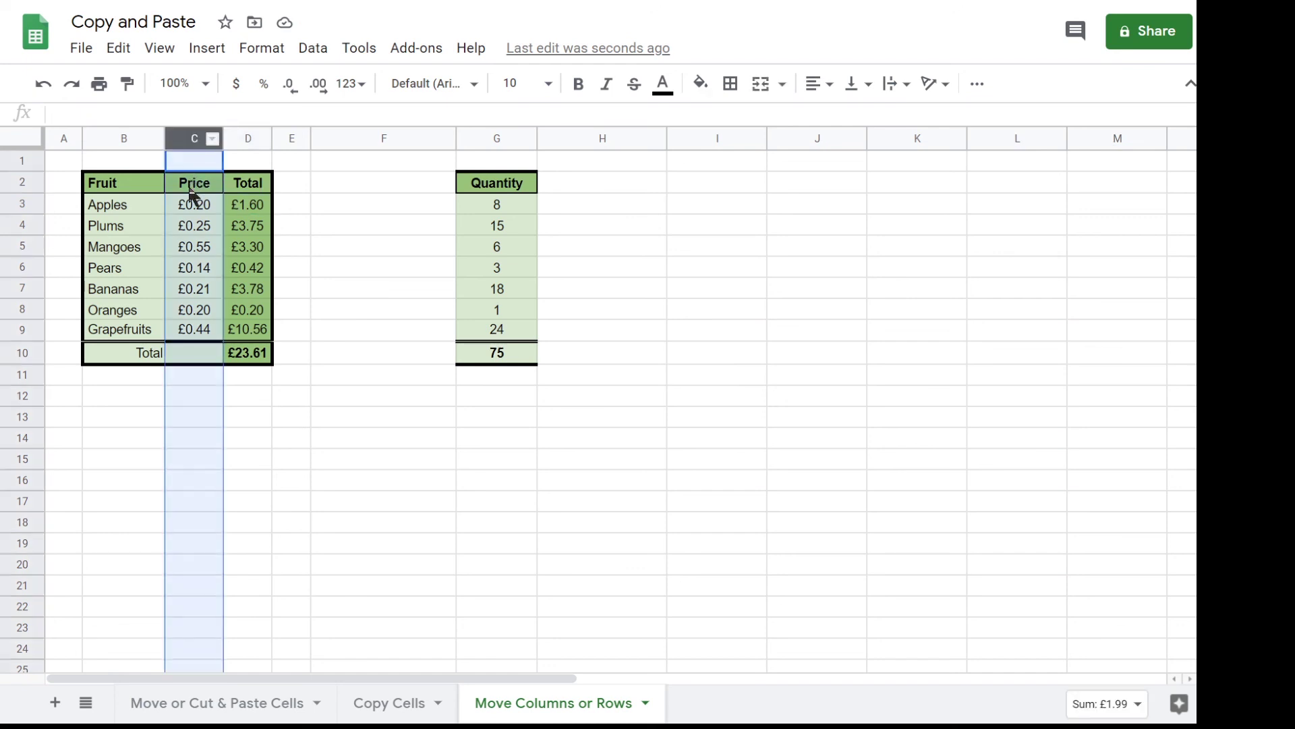
mouse_move(182, 139)
left_mouse_down()
mouse_move(215, 159)
mouse_move(285, 155)
mouse_move(191, 140)
left_mouse_up()
right_click(189, 231)
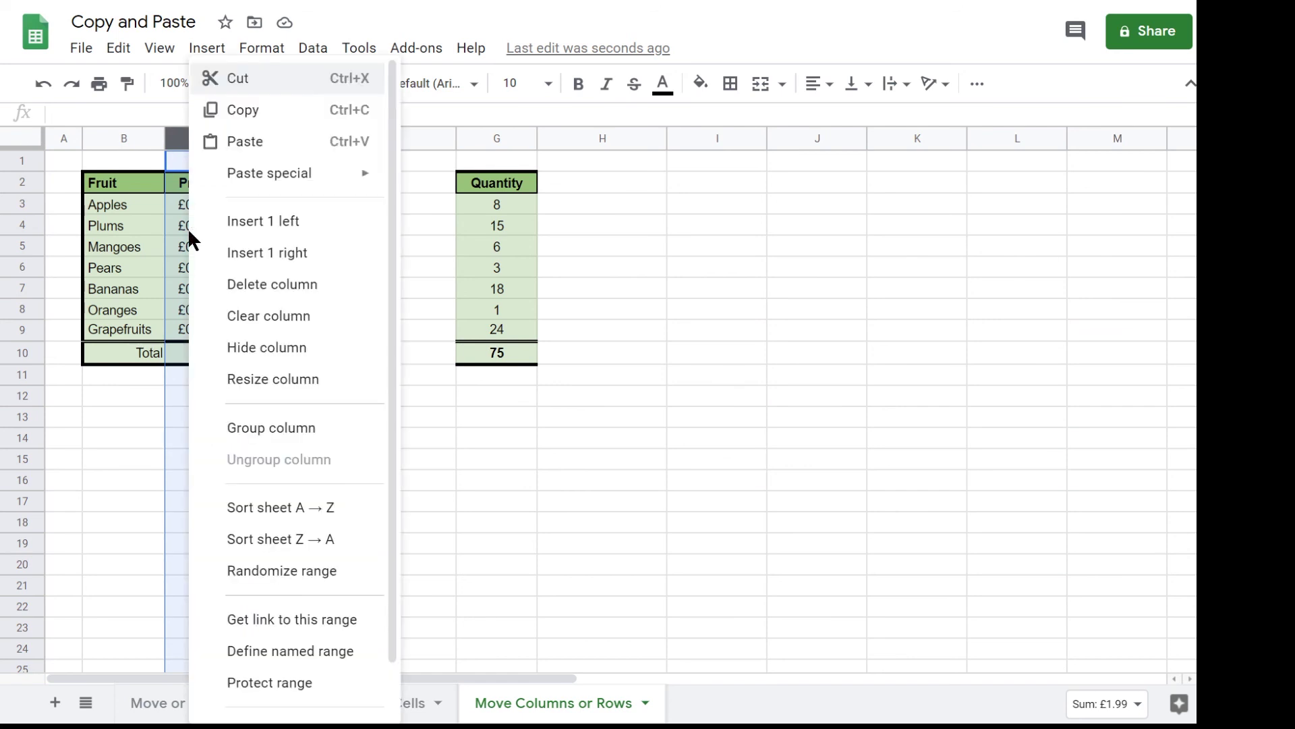
left_click(249, 89)
left_click(742, 138)
key("ctrl+v")
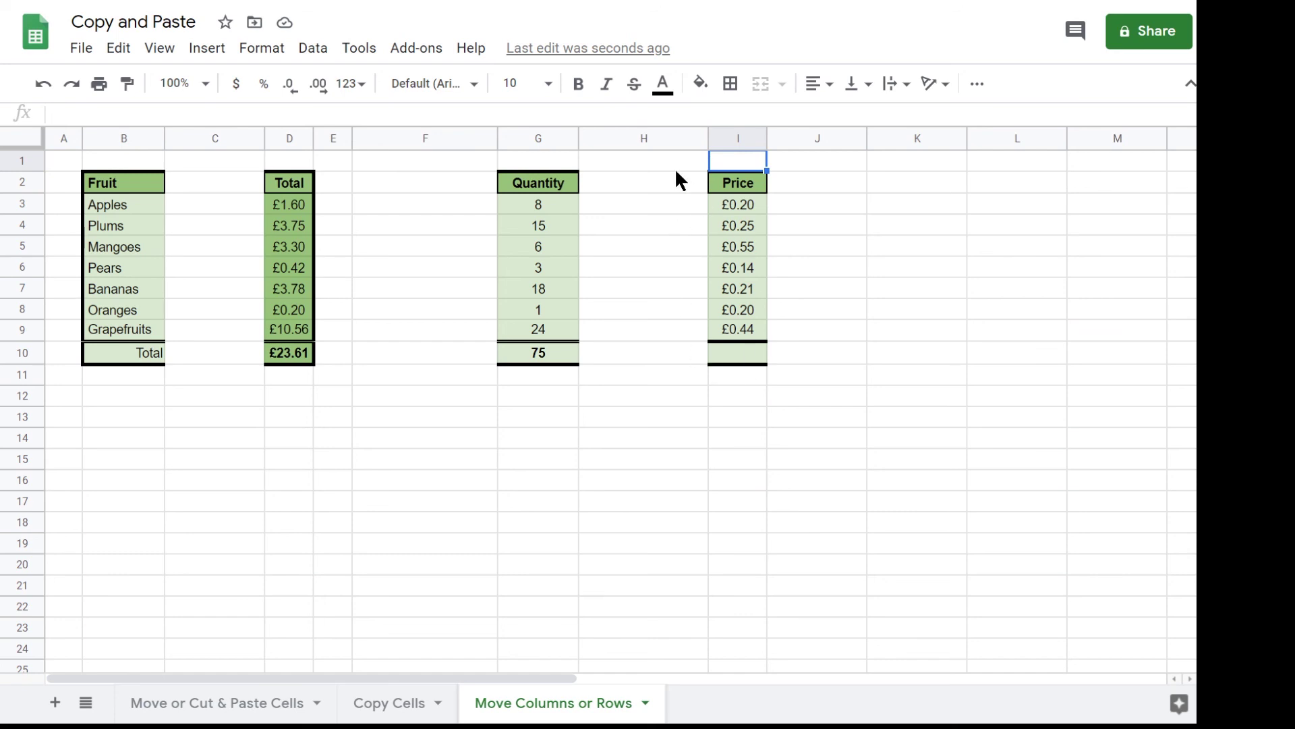
left_click(287, 210)
double_click(287, 209)
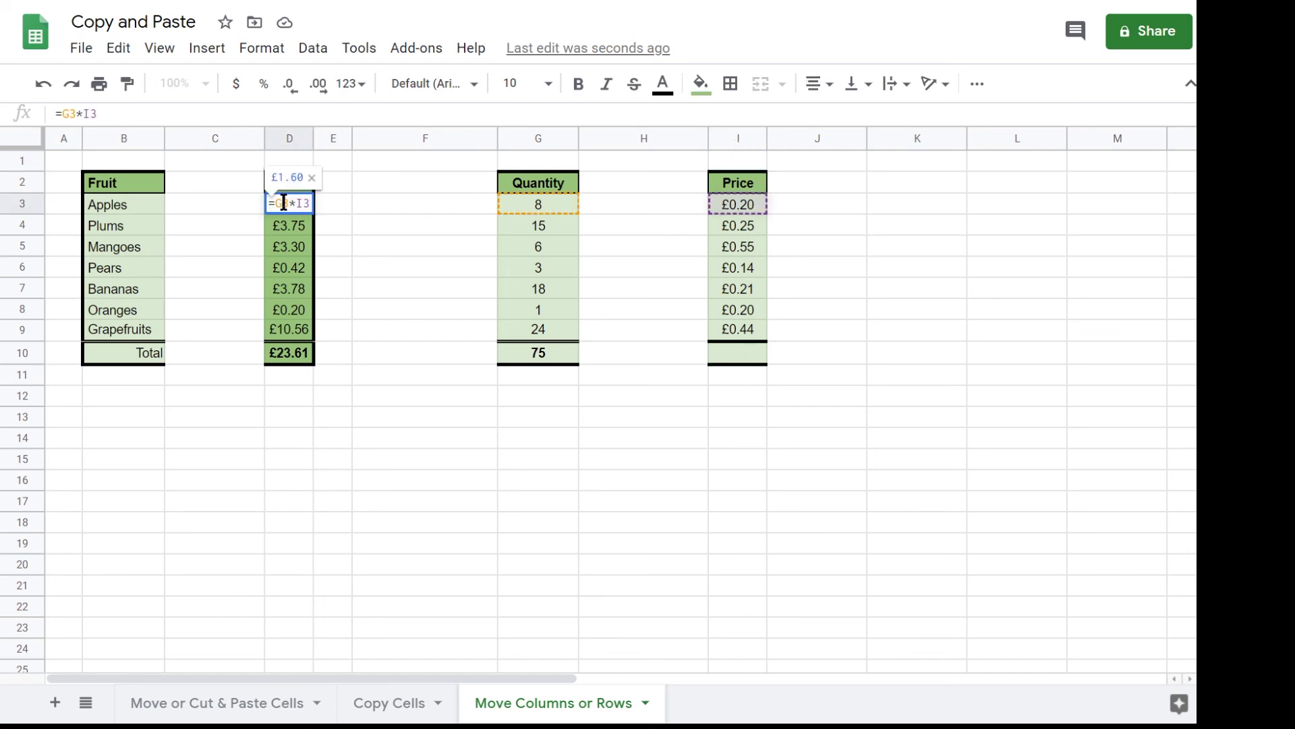